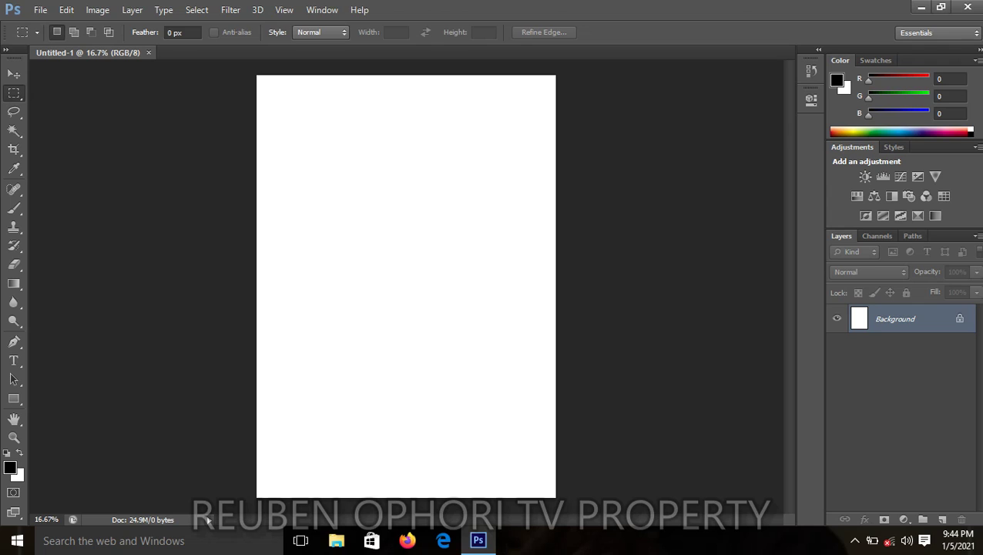
Step: Convert the Background to a regular layer and draw a black rectangle about 288 by 3676 px along the canvas's left edge
double_click(957, 320)
click(621, 170)
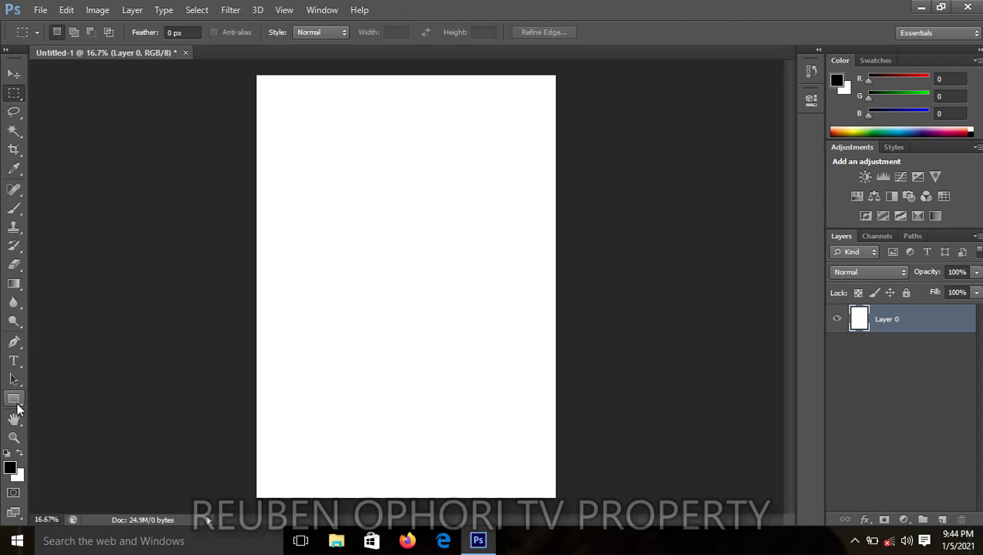
click(16, 400)
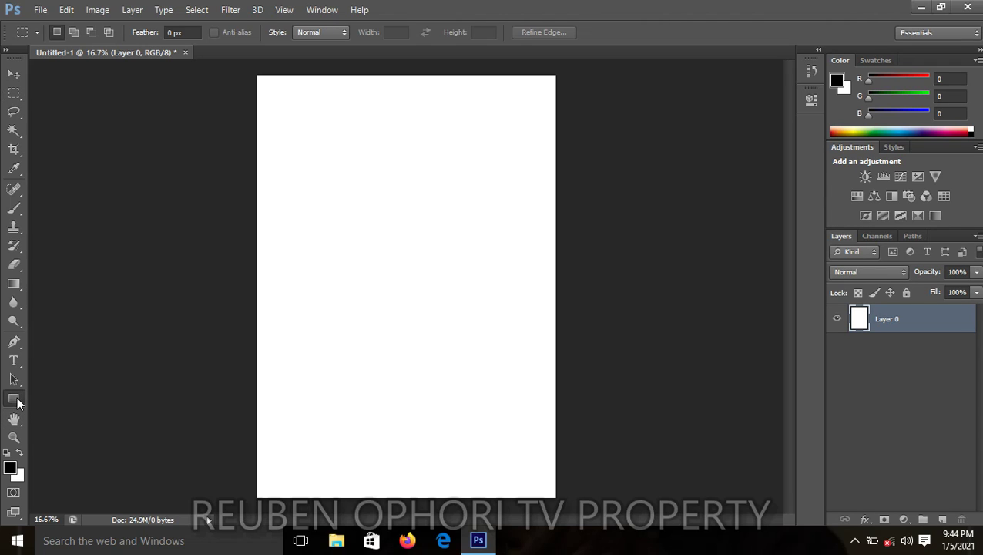
click(74, 396)
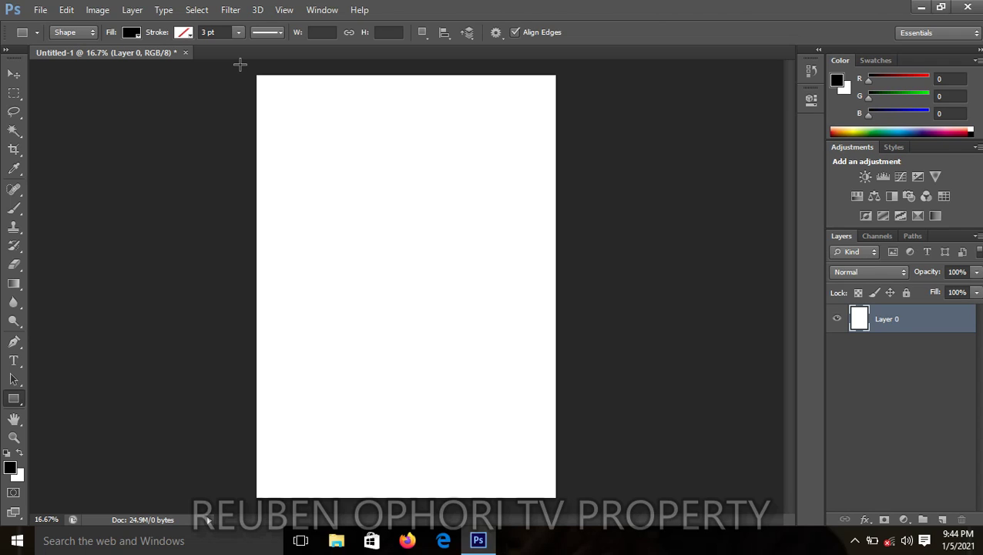
drag(240, 65, 274, 507)
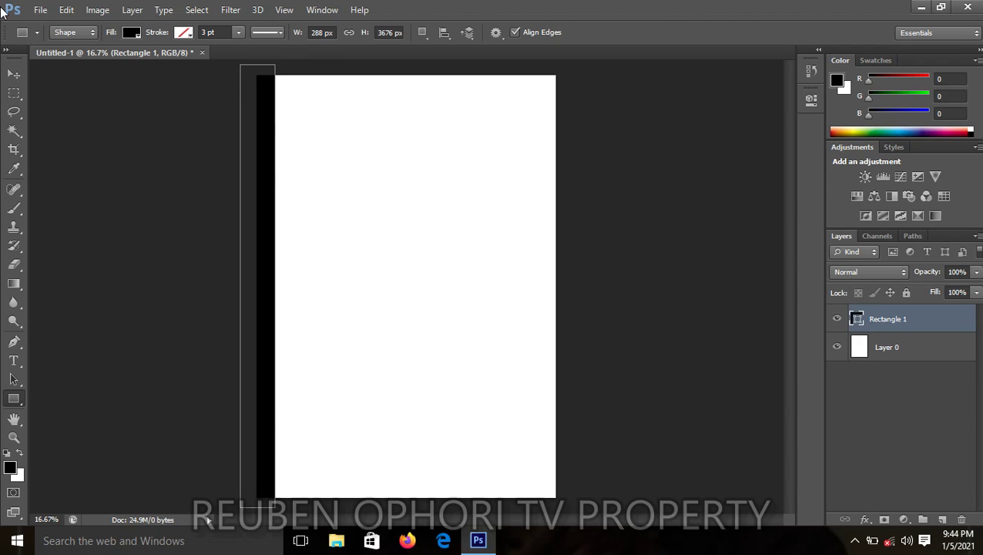
click(18, 78)
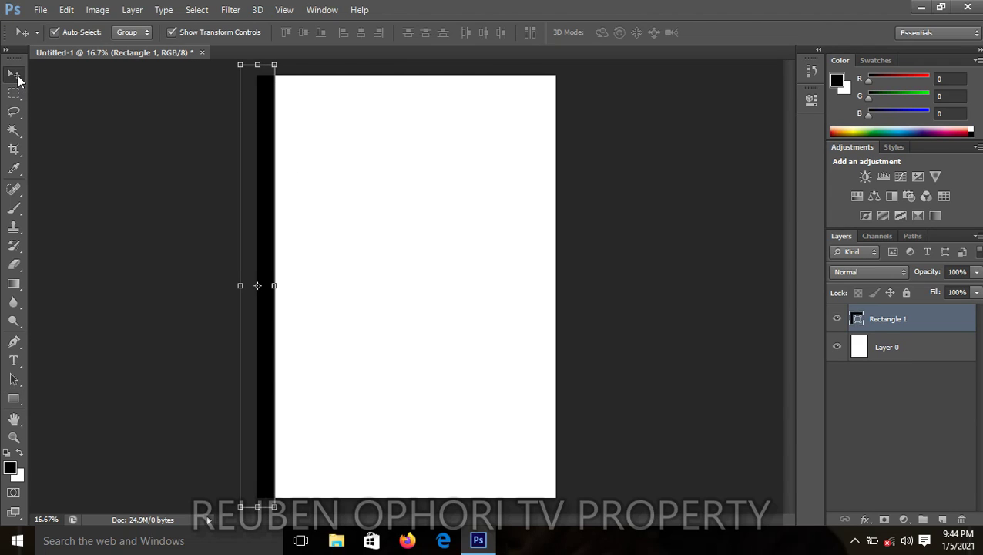
click(137, 174)
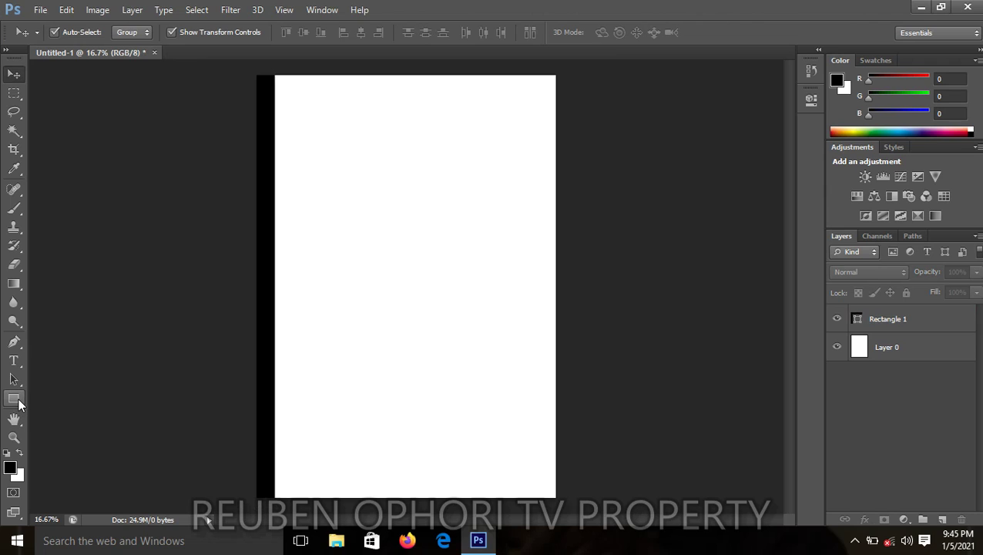
Step: Draw a black rectangle about 2511 by 246 px along the canvas's bottom edge
click(14, 400)
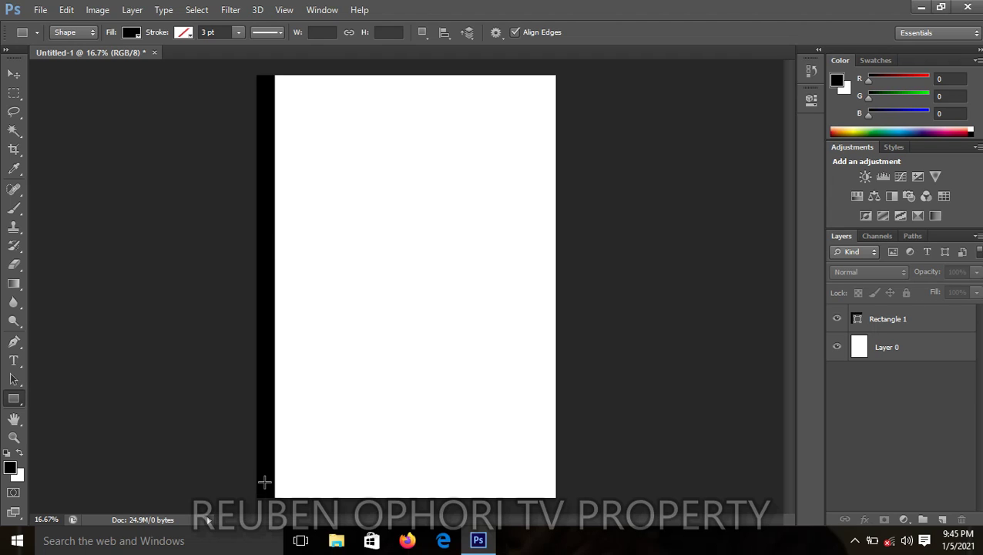
drag(265, 482, 568, 511)
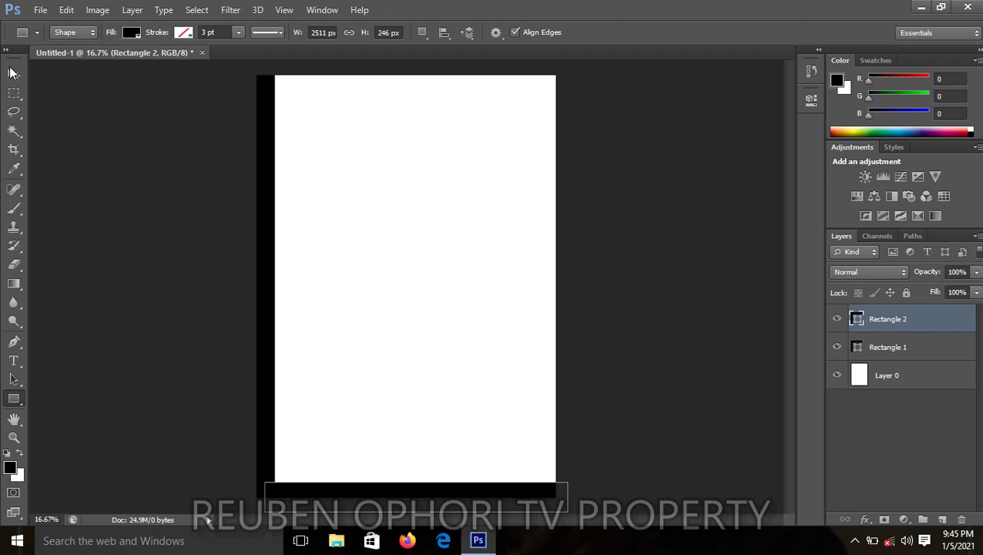
click(12, 81)
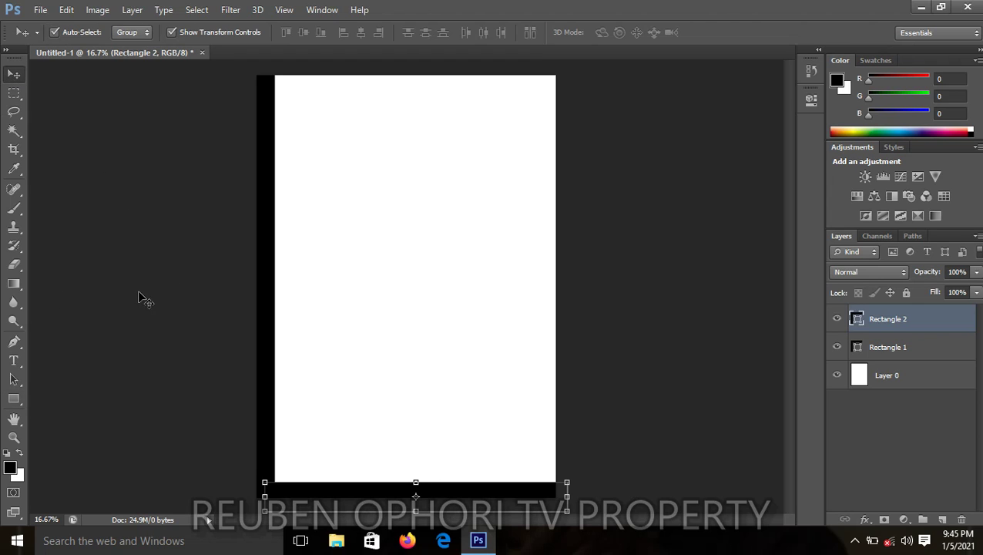
click(83, 407)
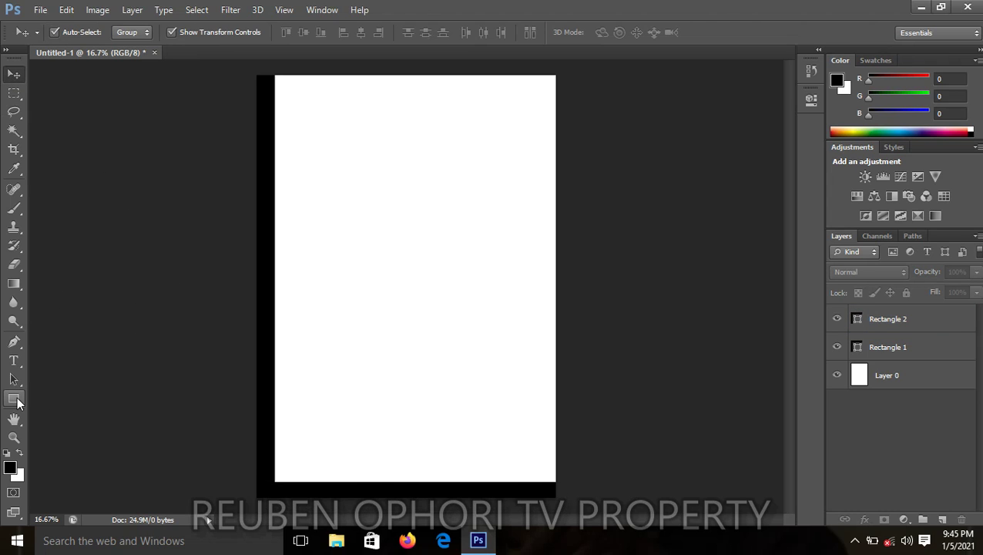
Step: Draw a black rectangle about 2595 by 186 px along the canvas's top edge with the Rectangle Tool
click(14, 399)
right_click(17, 402)
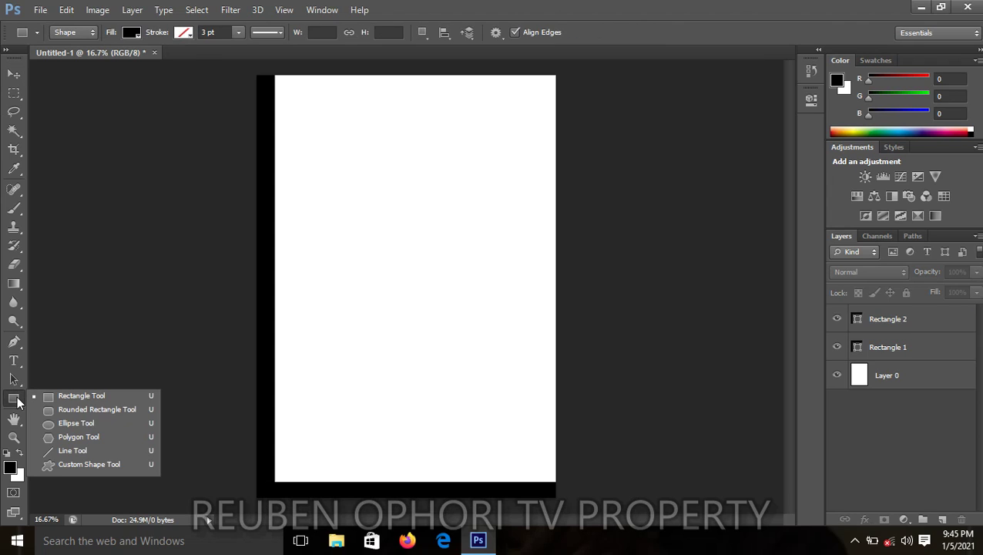
click(70, 393)
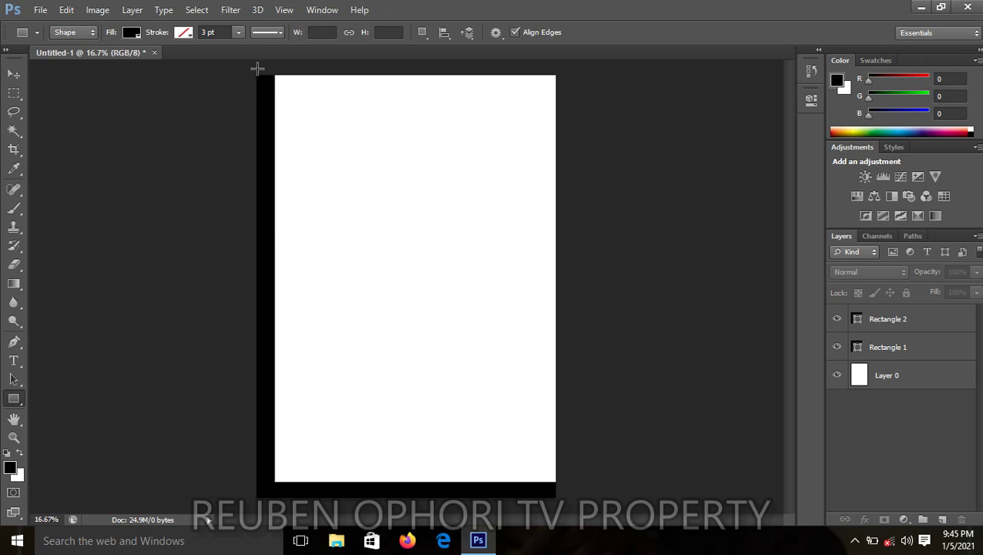
drag(258, 69, 569, 89)
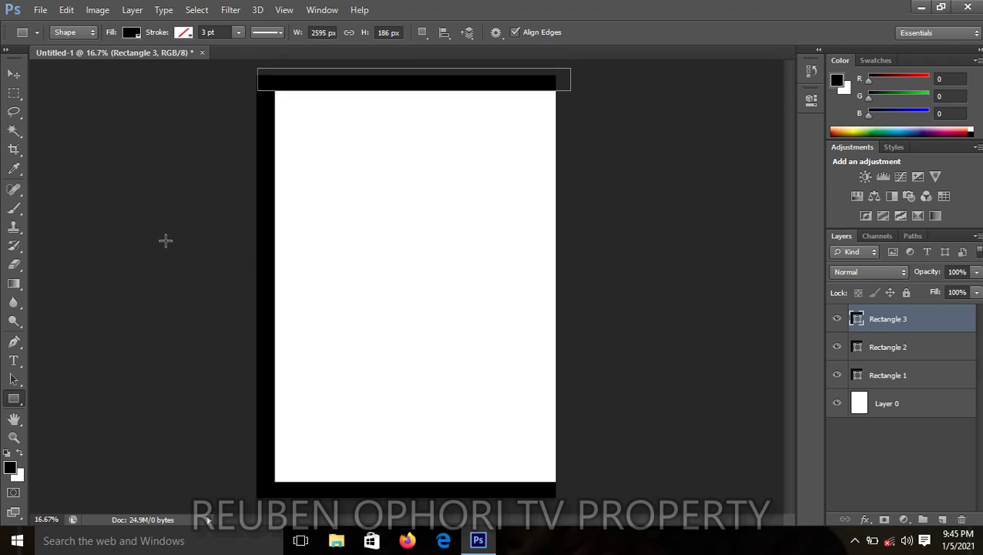
click(14, 74)
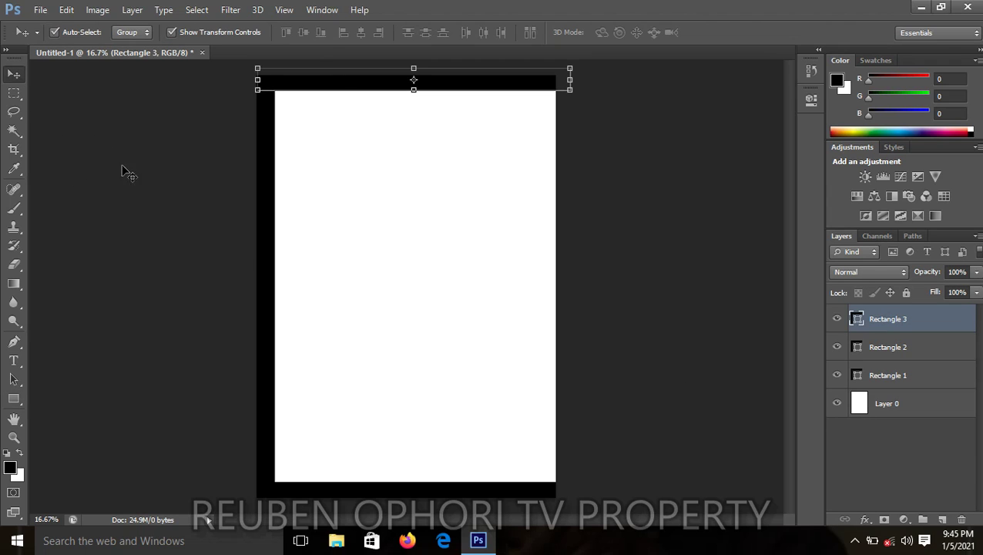
click(151, 199)
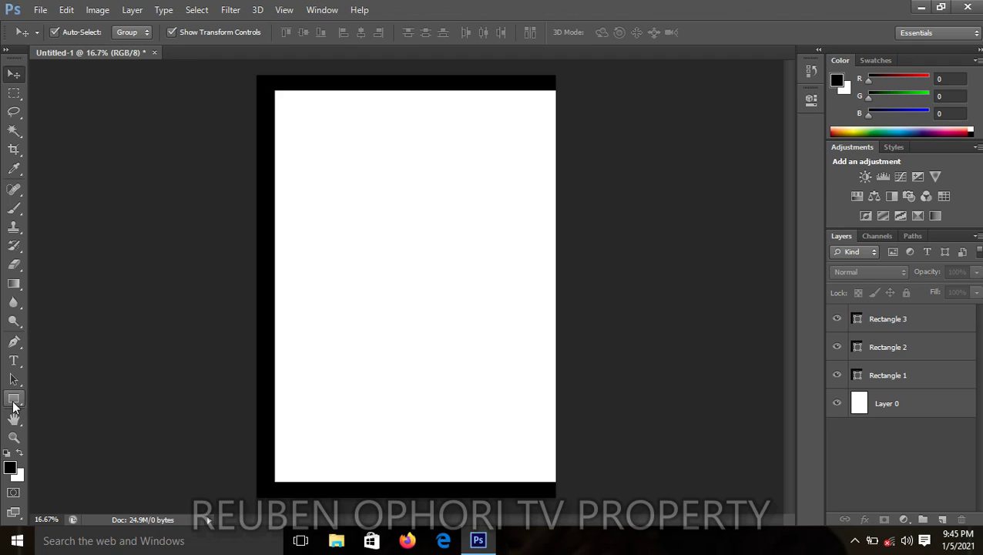
Step: Draw a black rectangle about 246 by 3342 px along the canvas's right edge to close the border
click(15, 401)
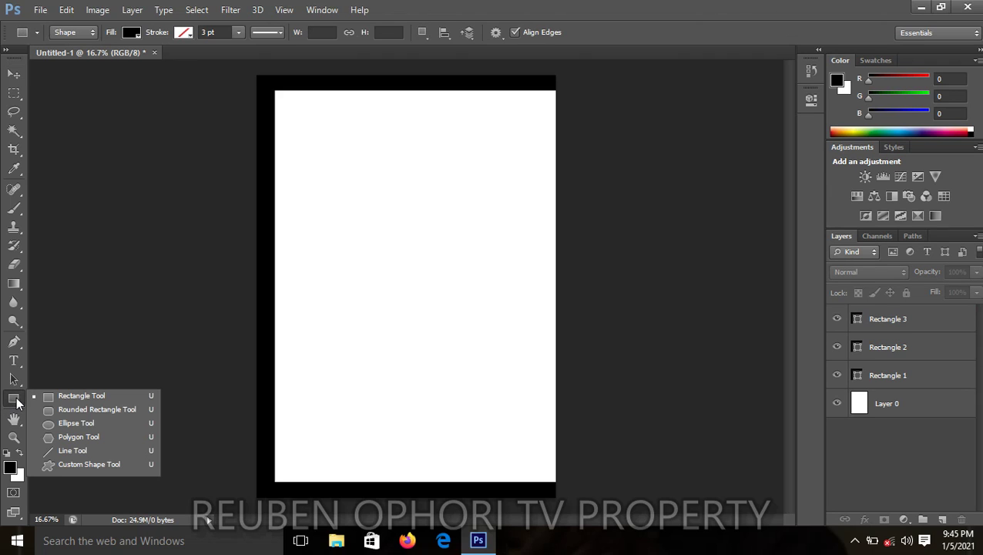
click(71, 400)
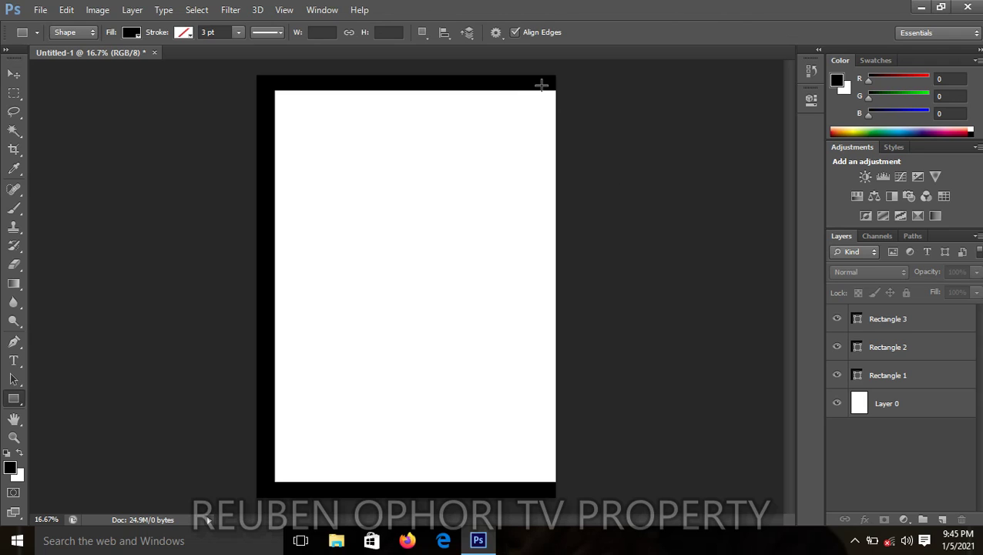
drag(542, 85, 570, 486)
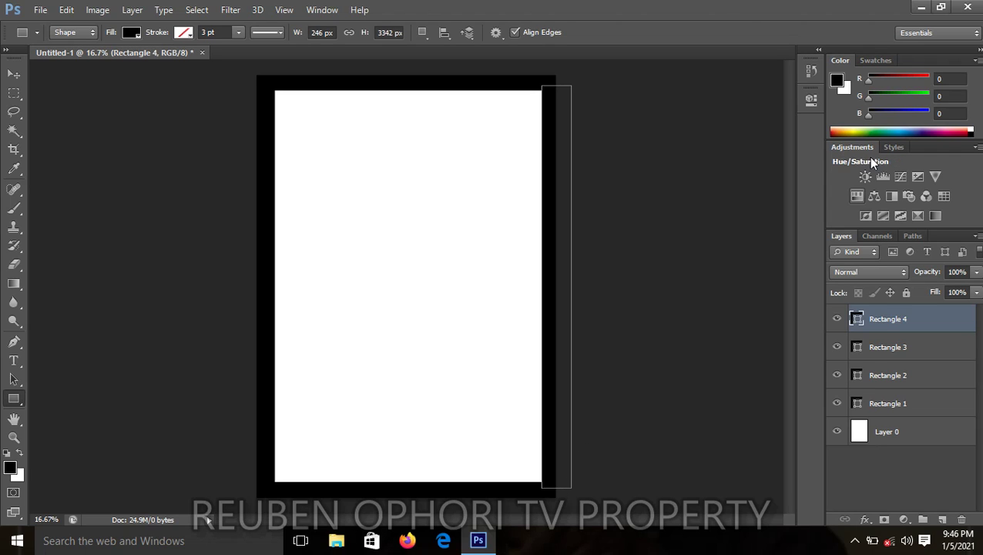
click(14, 74)
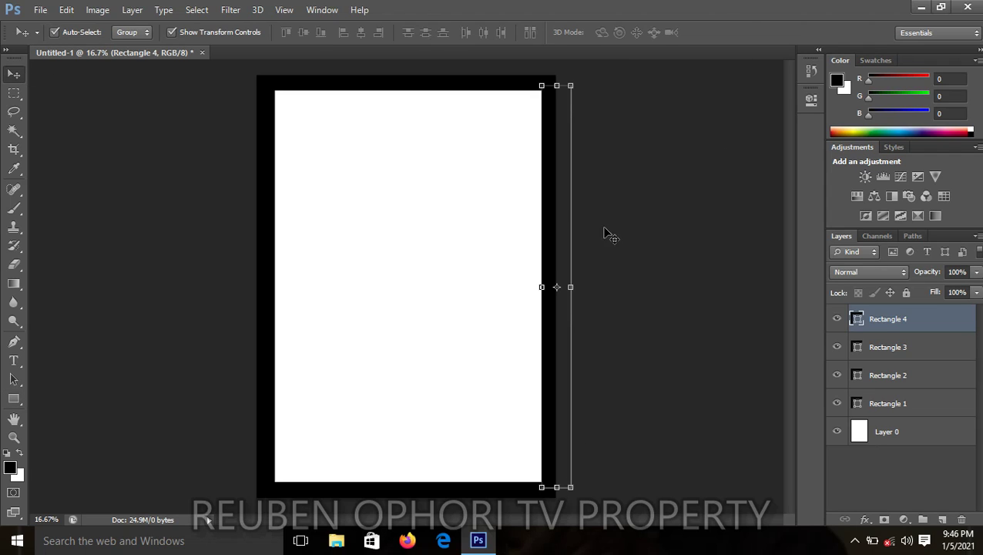
click(676, 234)
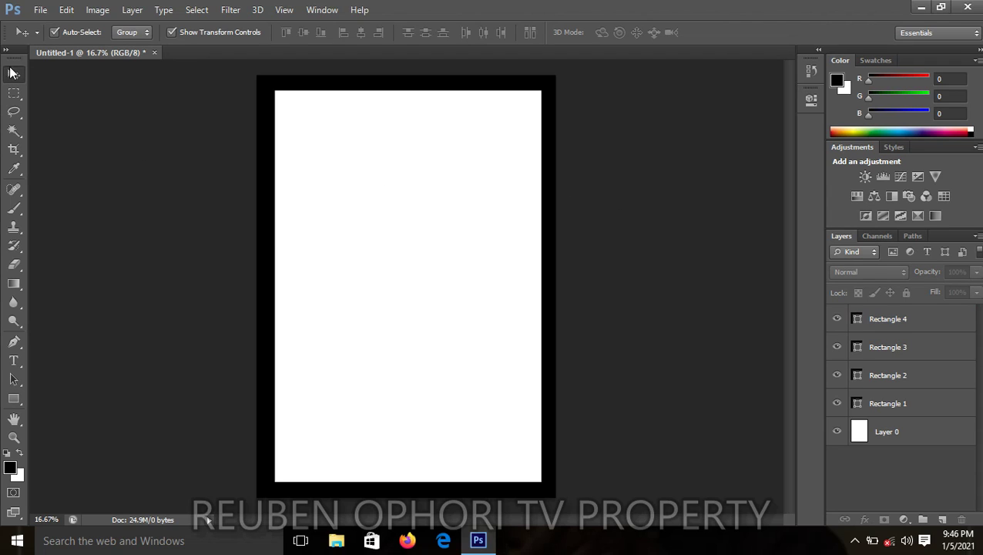
Step: Nudge the left border strip slightly outward to the left to make its visible part thinner
click(266, 202)
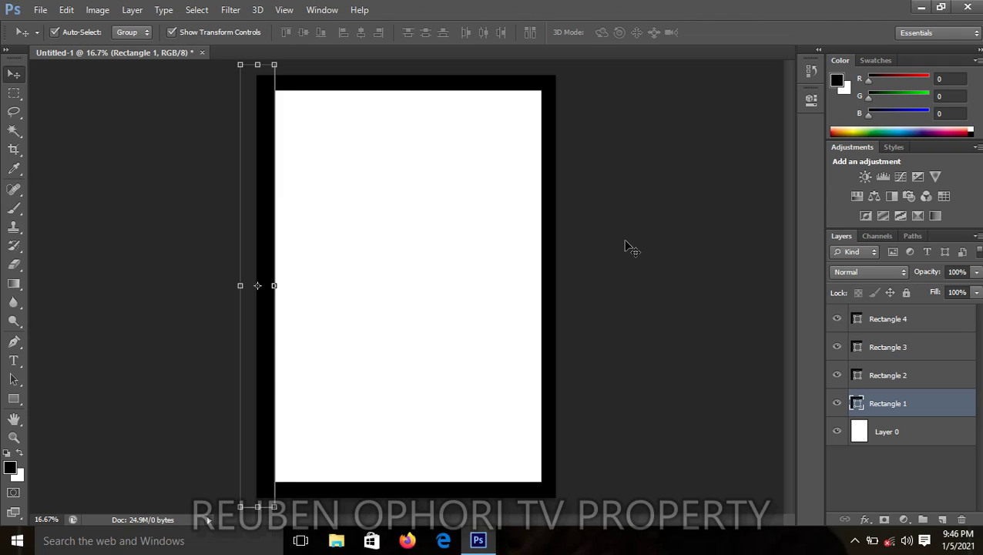
key(Left)
key(Left)
key(Left)
key(Left)
key(Left)
key(Left)
key(Left)
key(Left)
key(Left)
key(Left)
key(Left)
key(Left)
key(Left)
key(Left)
key(Left)
key(Left)
key(Left)
key(Left)
key(Left)
key(Left)
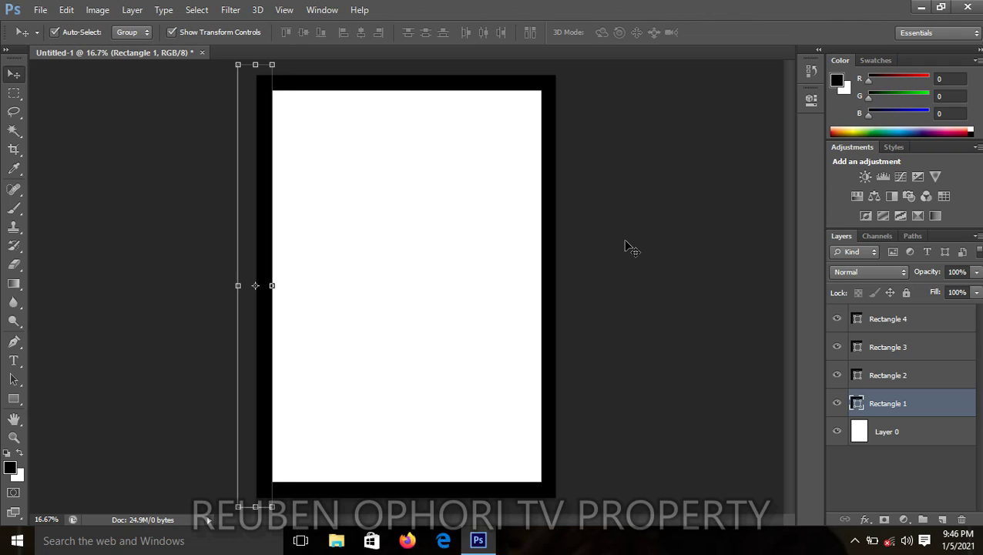
key(Left)
key(Left)
key(Left)
key(Left)
key(Left)
key(Left)
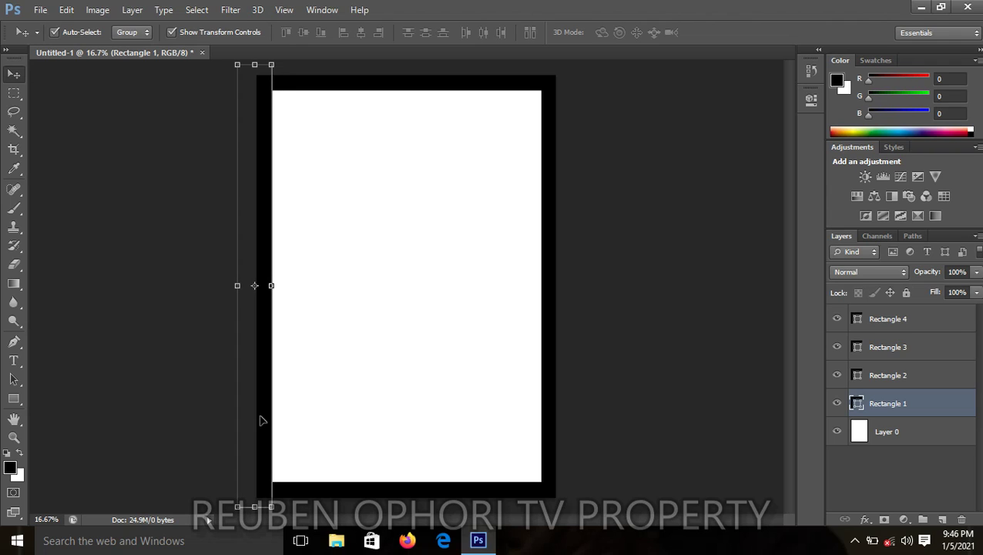
Step: Nudge the bottom border strip slightly downward and a little to the left, then deselect it
click(315, 491)
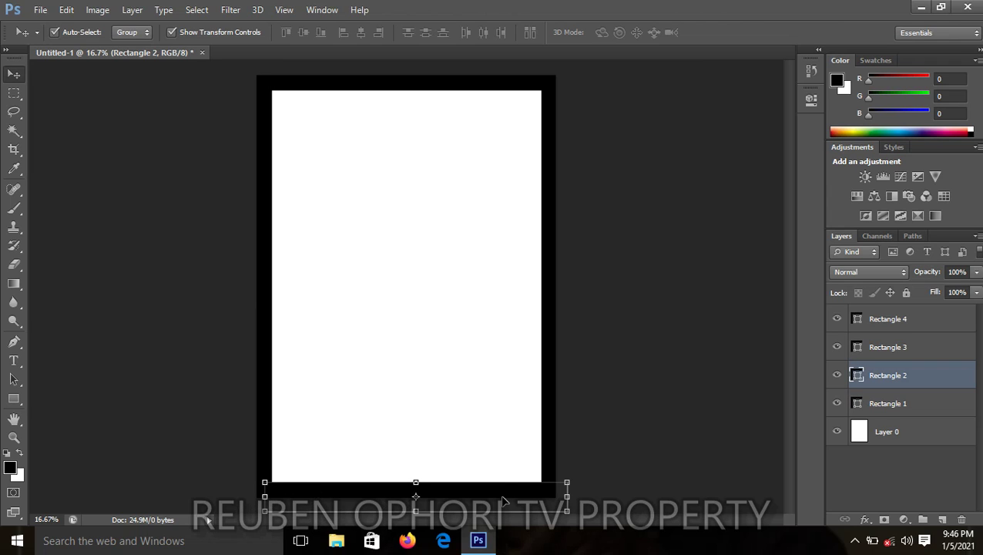
key(Down)
key(Down)
key(Down)
key(Down)
key(Down)
key(Down)
key(Down)
key(Down)
key(Down)
key(Down)
key(Down)
key(Down)
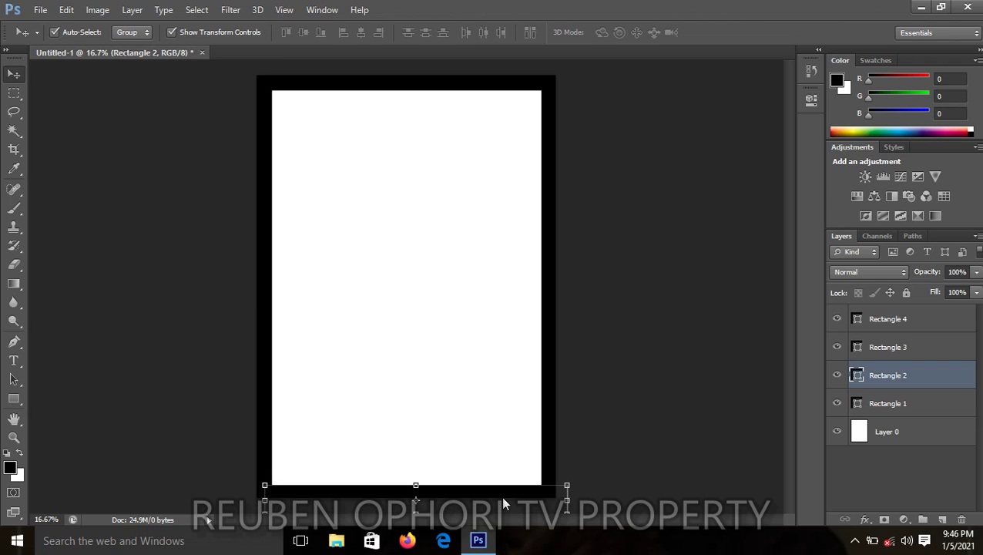
key(Left)
key(Left)
key(Left)
key(Left)
key(Left)
key(Left)
click(647, 357)
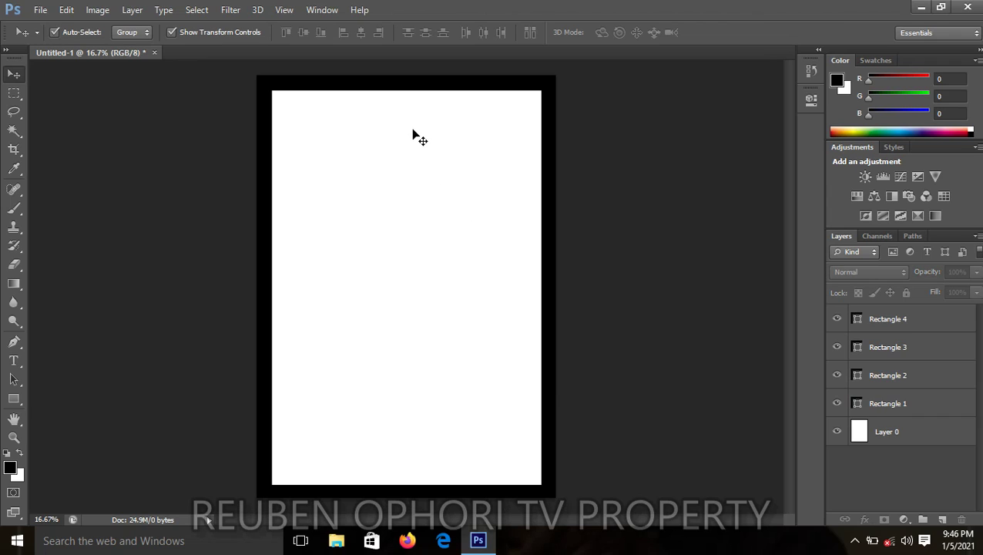
Step: Nudge the top border strip slightly upward so its visible part is thinner, and deselect it
click(430, 86)
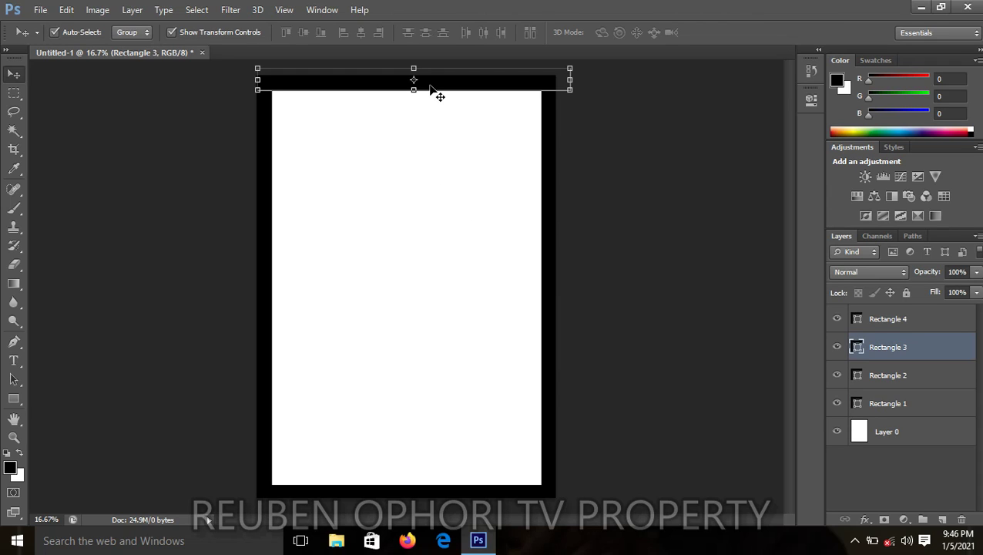
key(shift+Up)
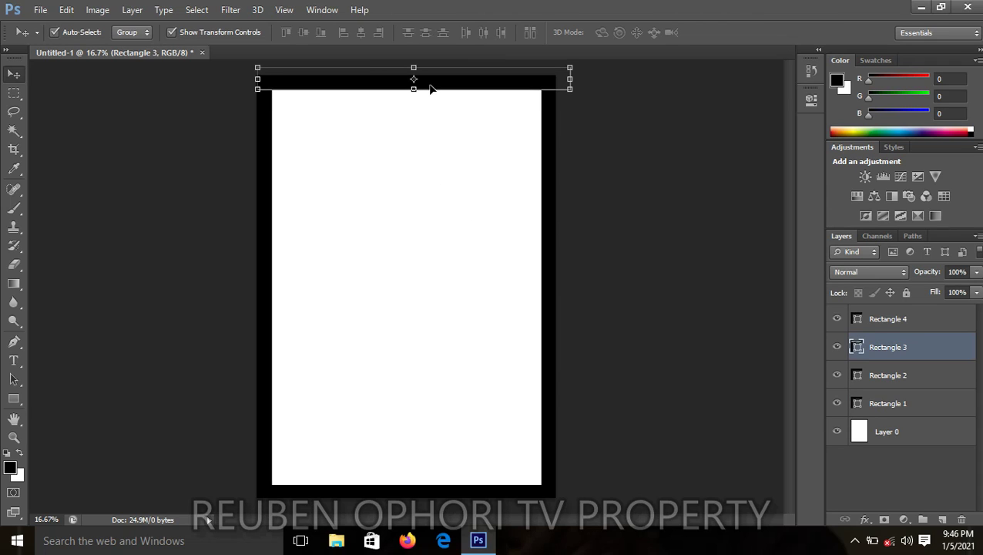
key(shift+Up)
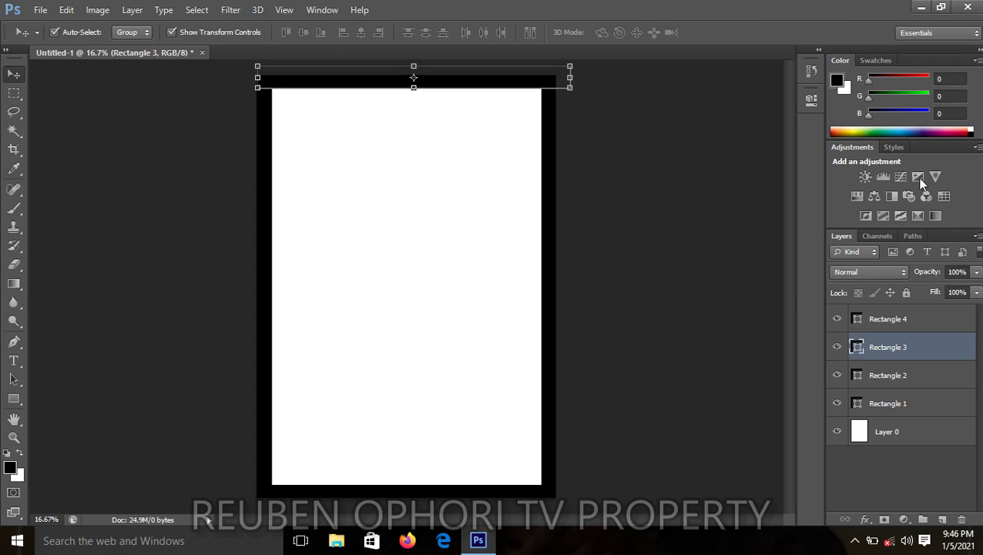
click(692, 260)
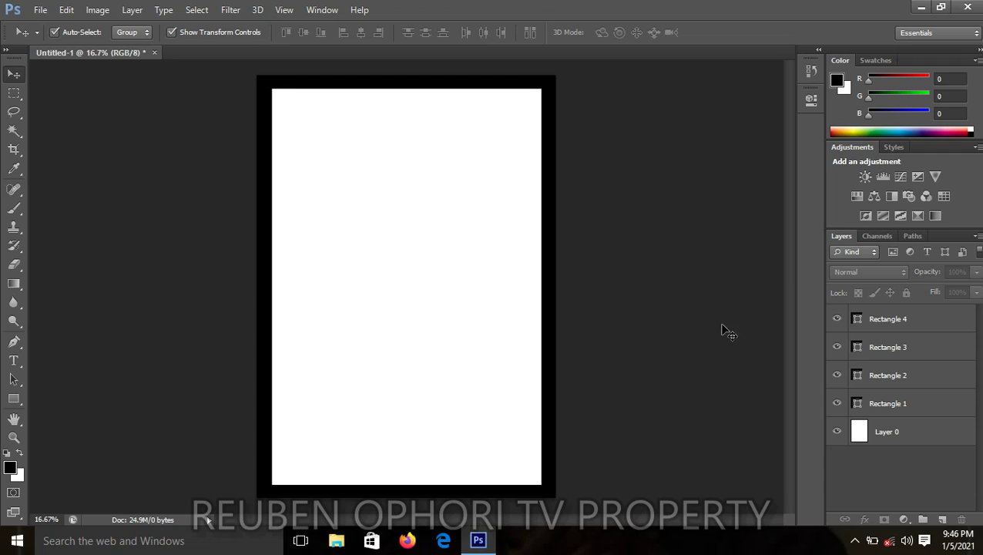
Step: Apply a green (#00ca0a) Color Overlay to the border strip along the page's right edge
click(552, 306)
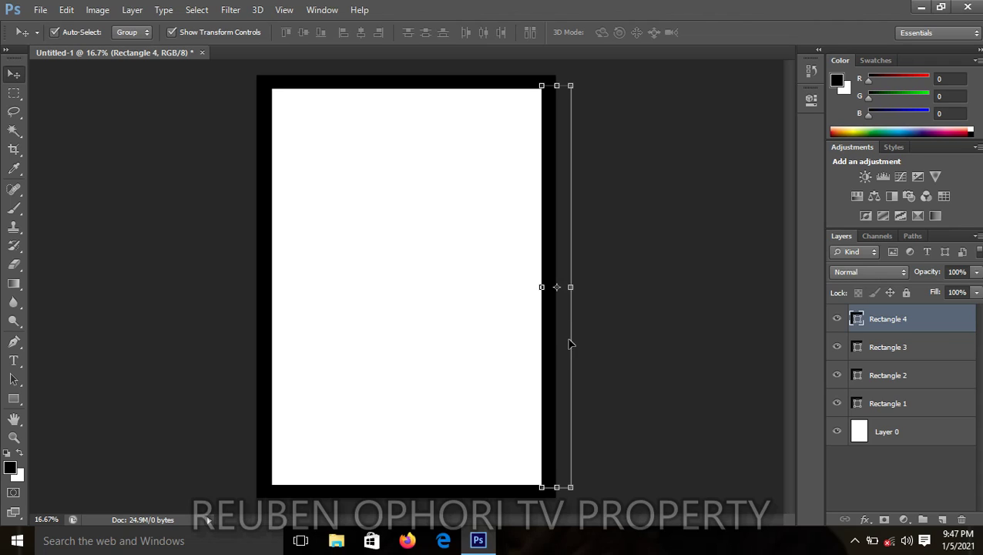
click(866, 520)
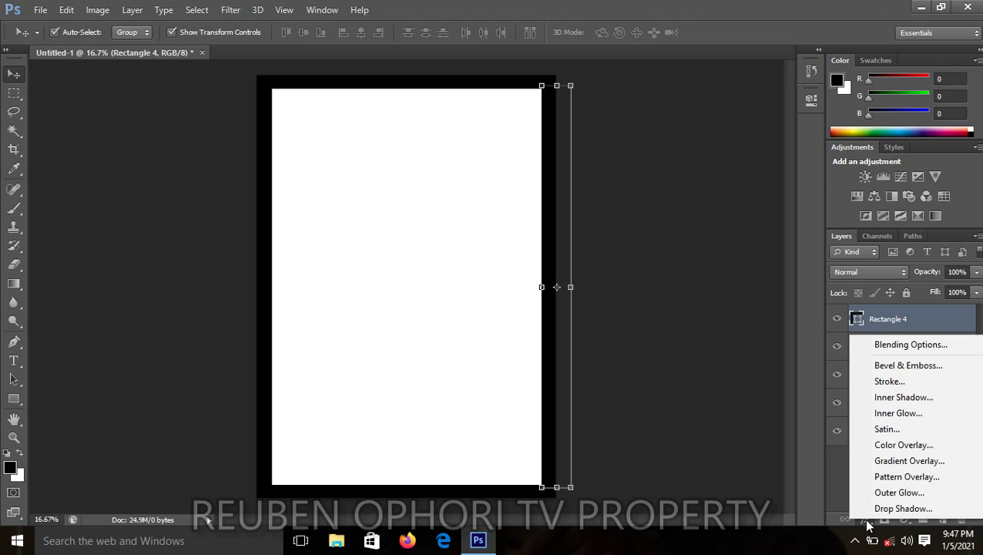
click(905, 447)
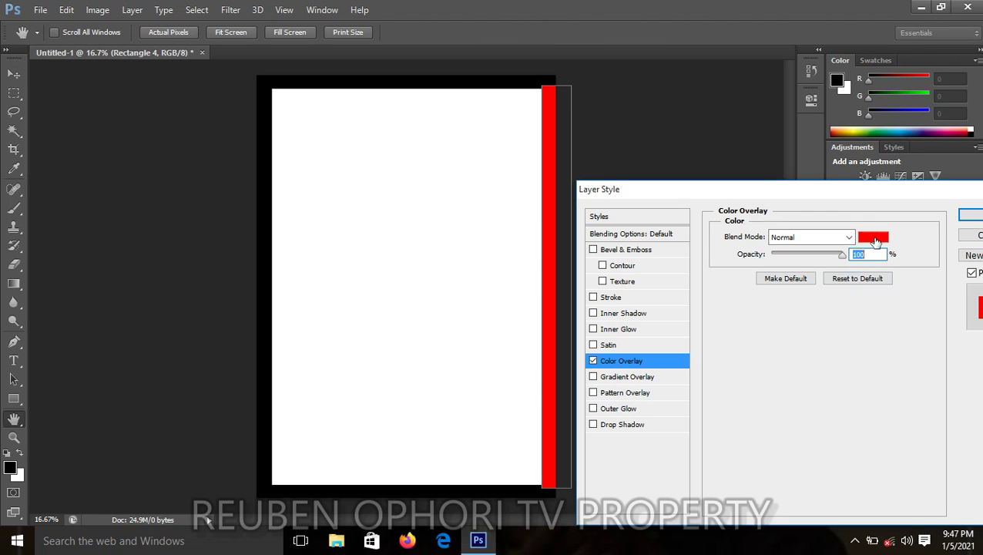
click(876, 239)
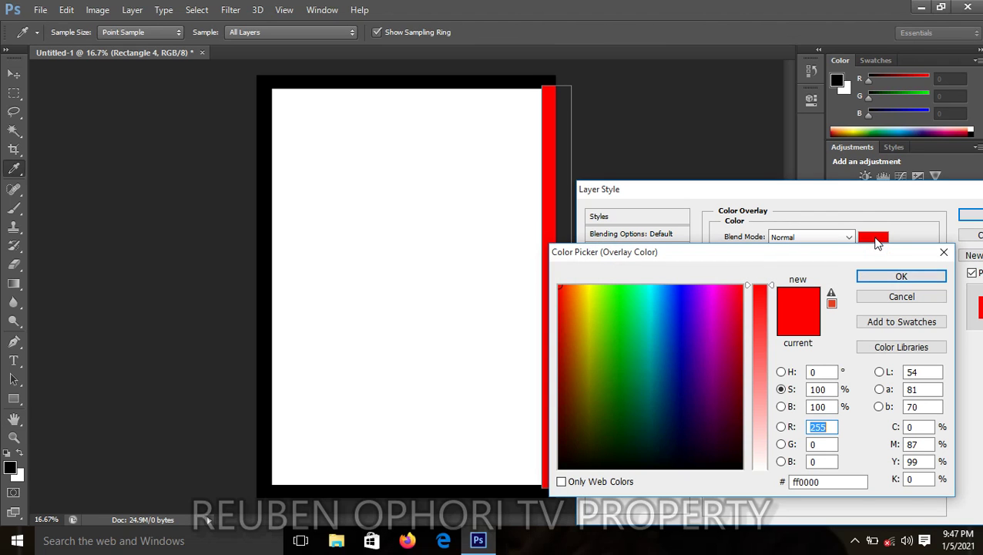
click(621, 323)
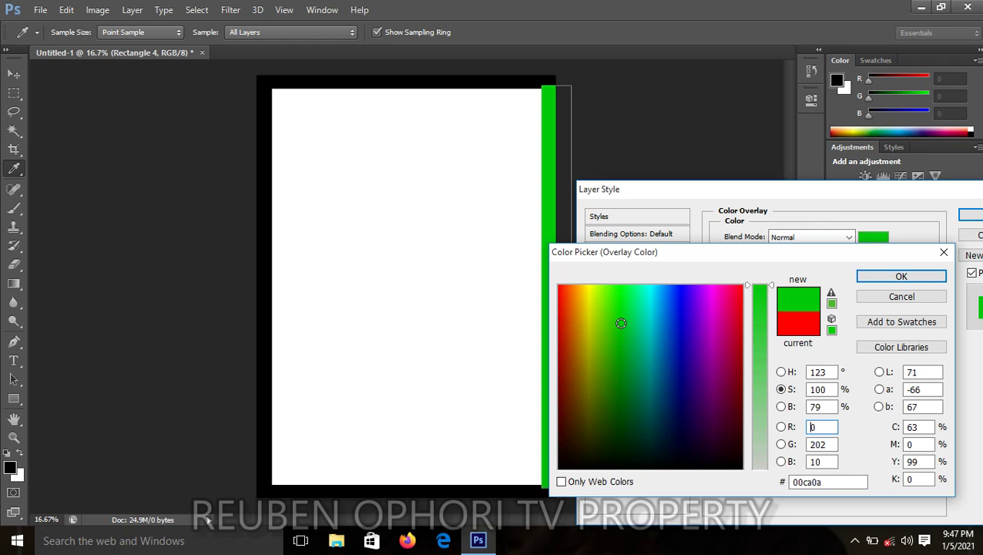
click(901, 276)
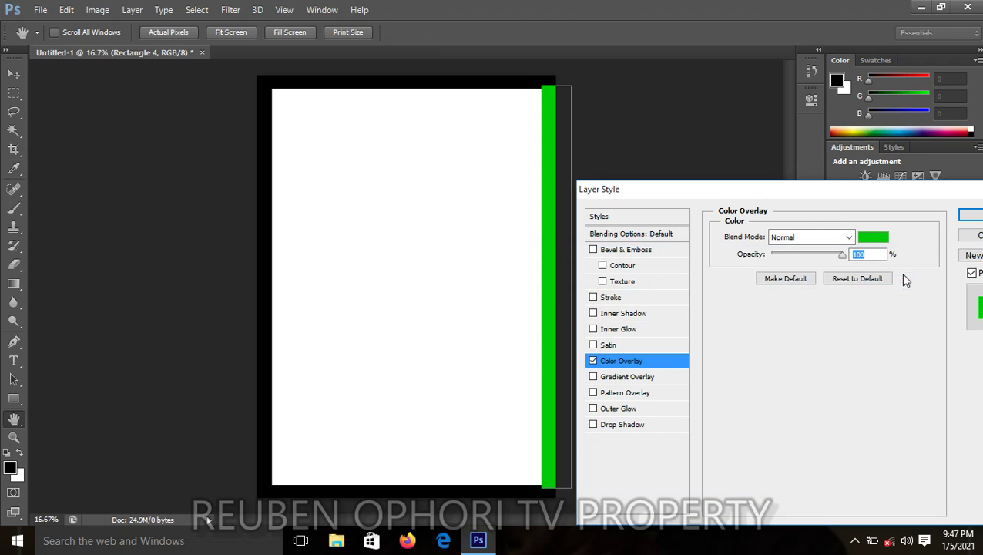
click(973, 217)
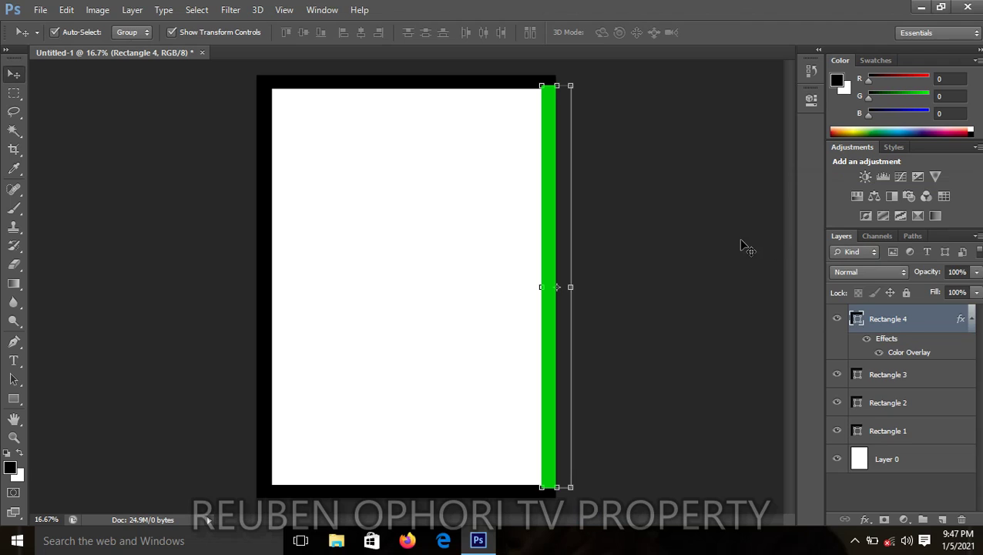
Step: Apply a Color Overlay to the page's top border strip, sampling the green from the right strip
click(737, 243)
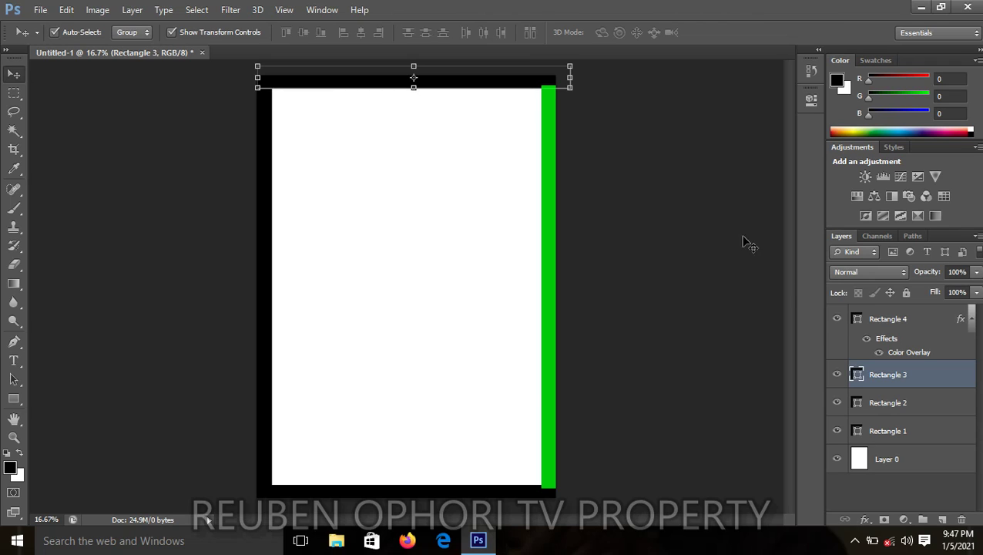
click(864, 520)
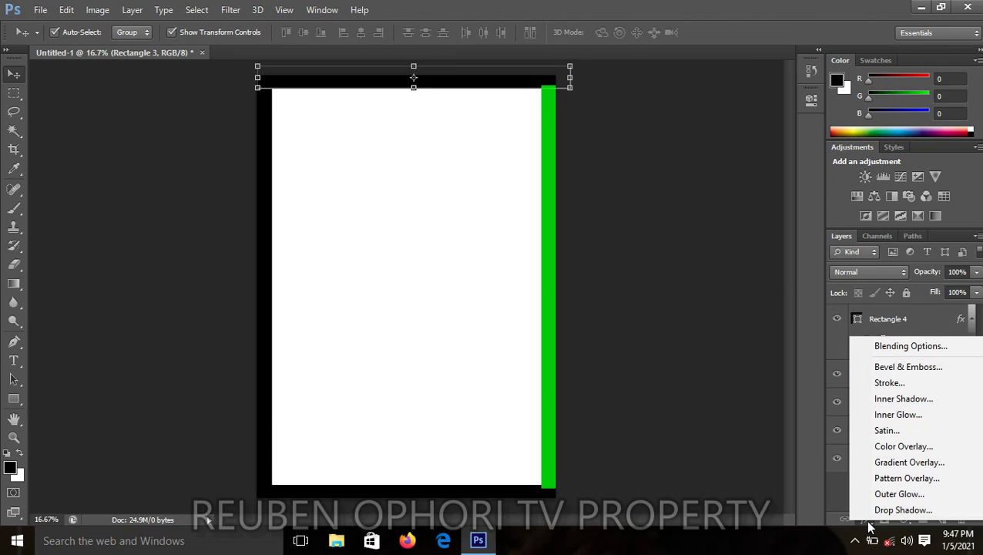
click(899, 447)
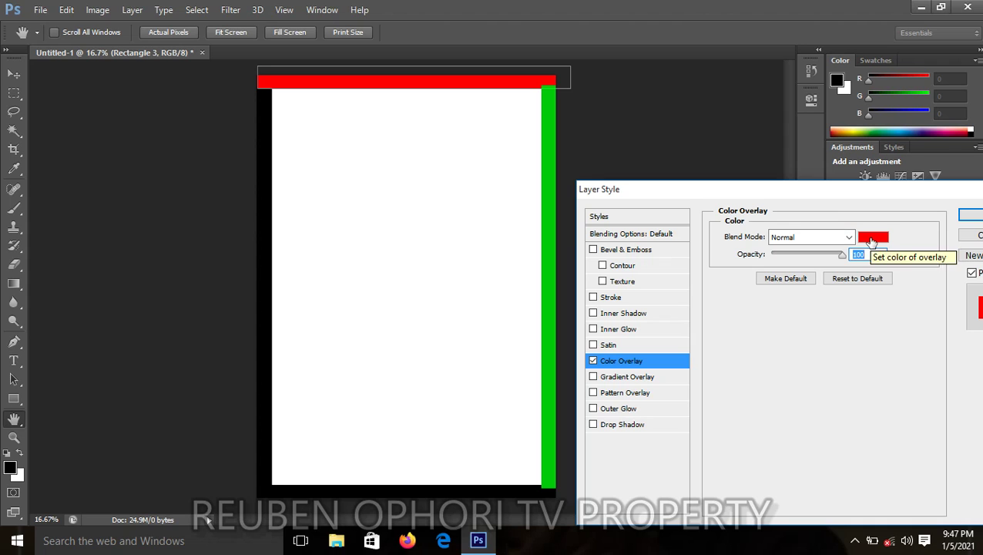
click(873, 239)
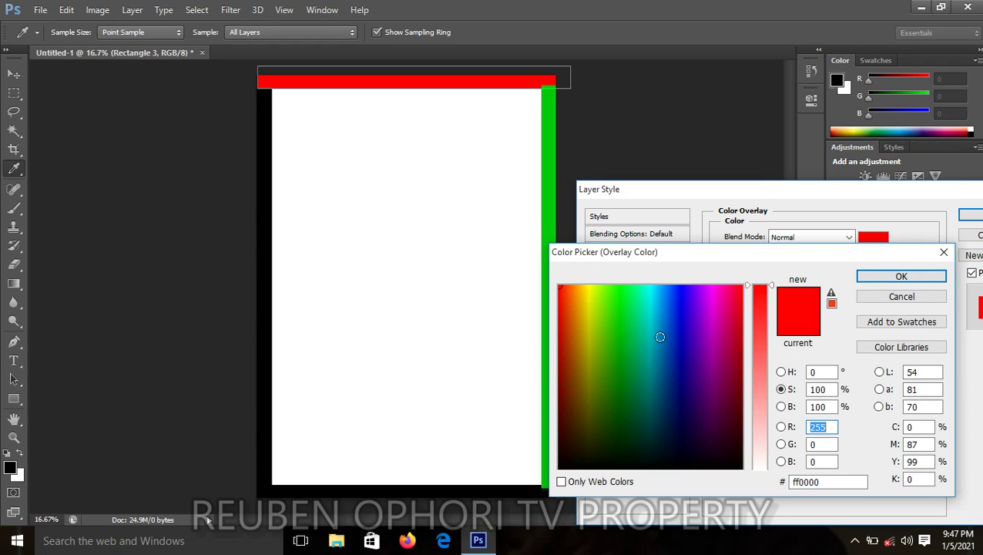
click(551, 155)
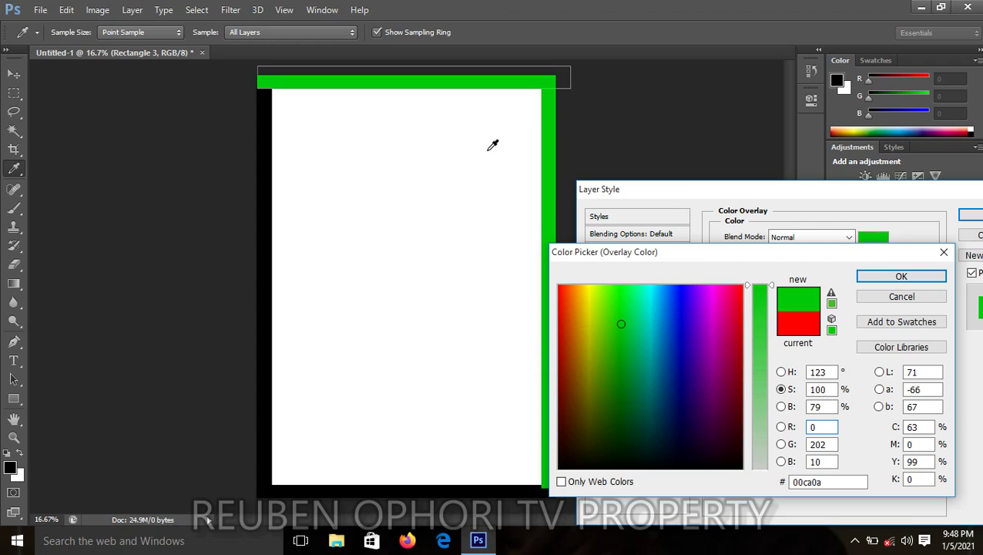
click(907, 277)
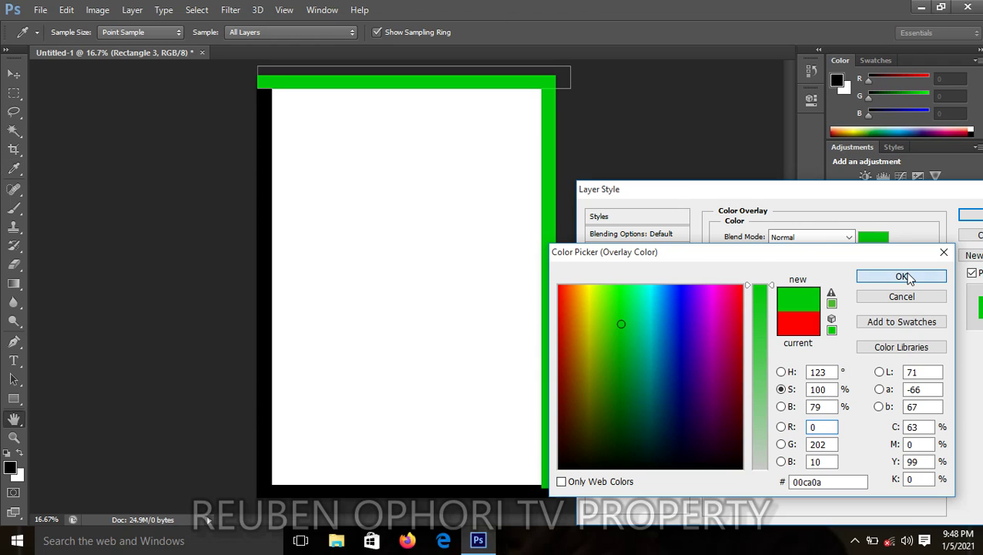
click(975, 217)
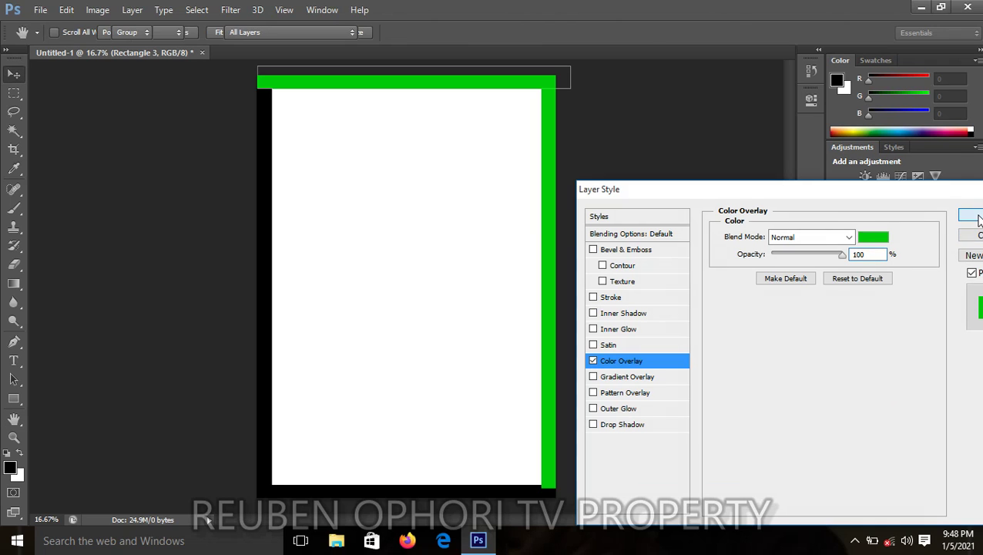
Step: Give the page's left border strip a Color Overlay in the green sampled from the right strip
click(269, 312)
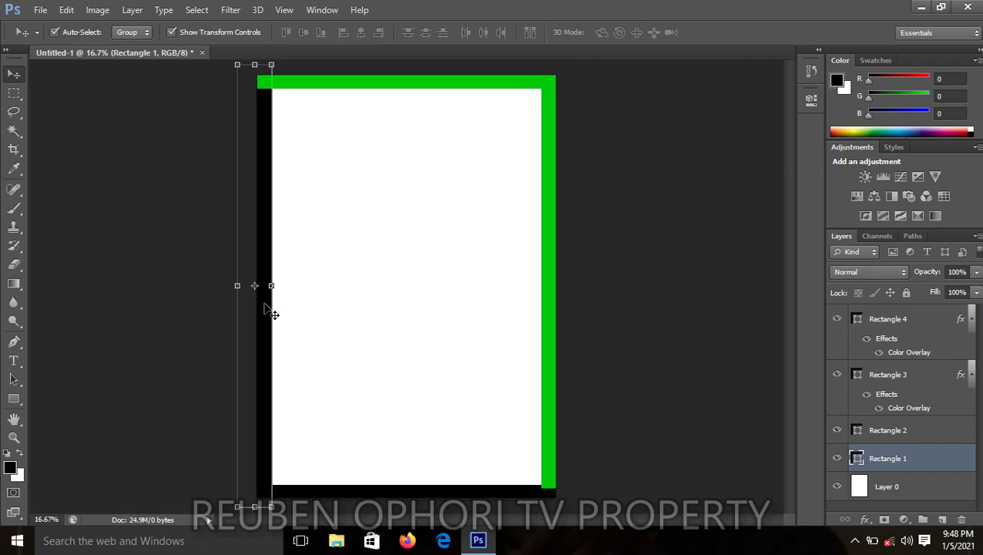
click(867, 520)
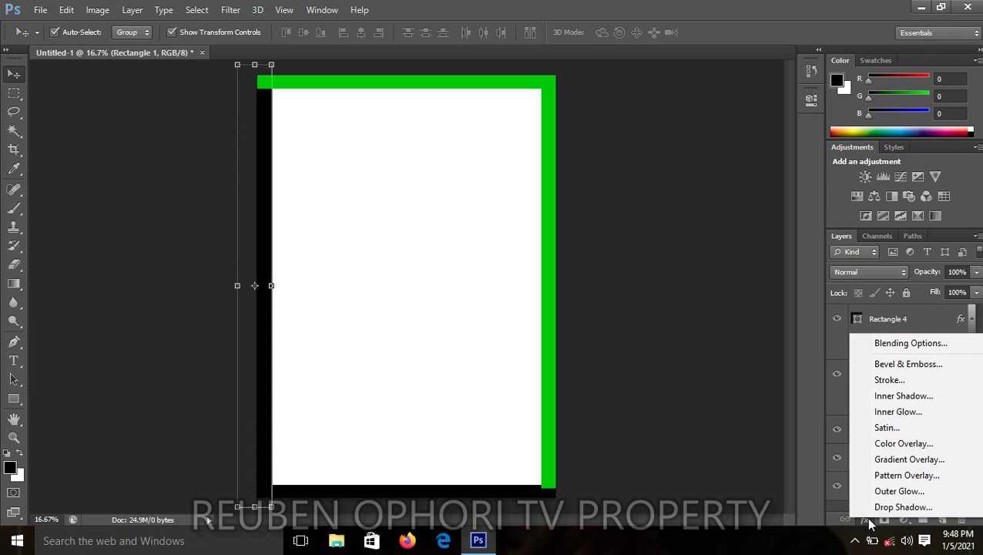
click(900, 446)
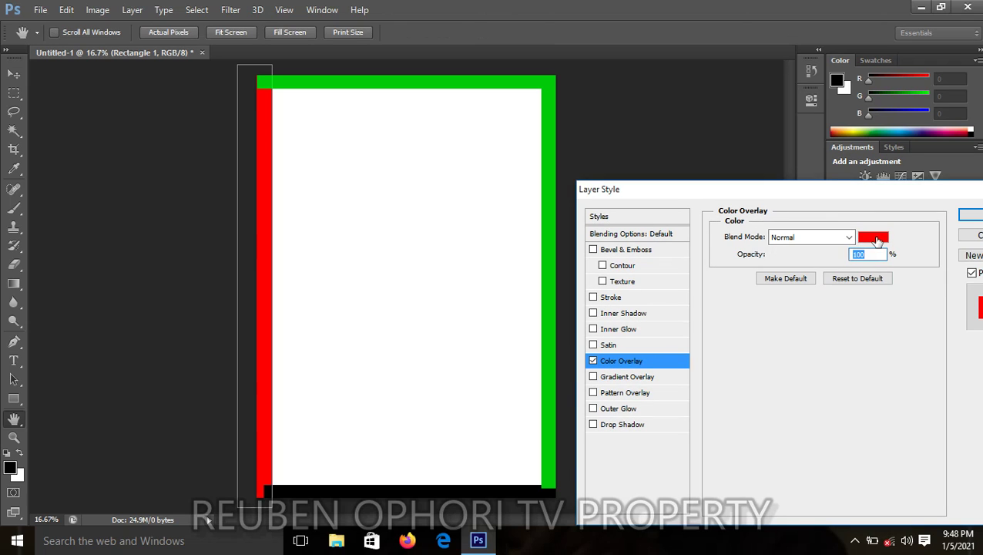
click(877, 241)
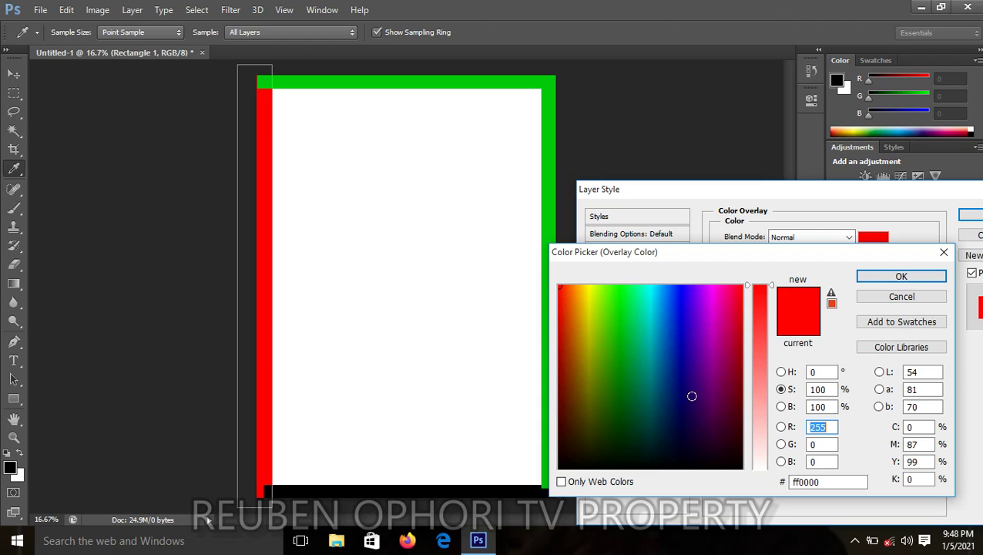
click(553, 139)
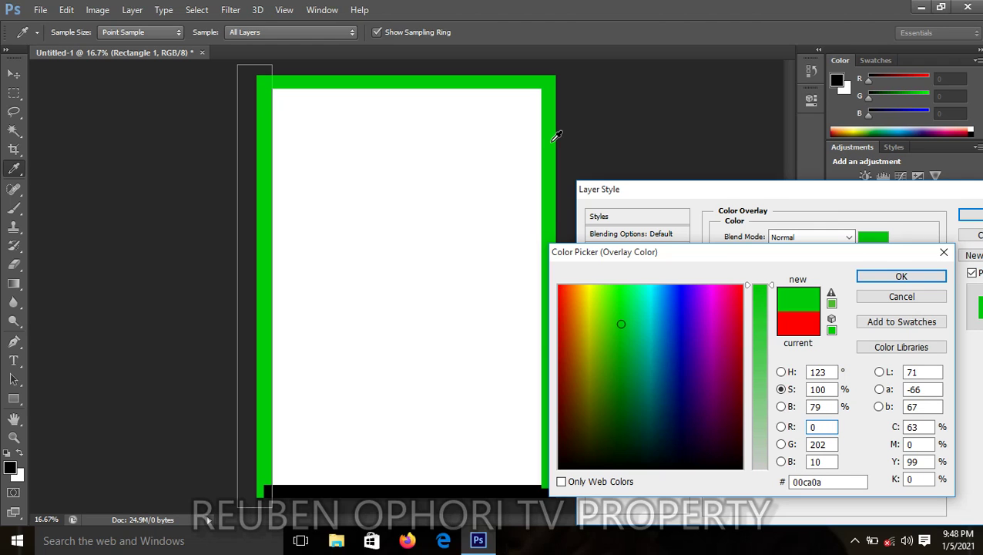
click(900, 276)
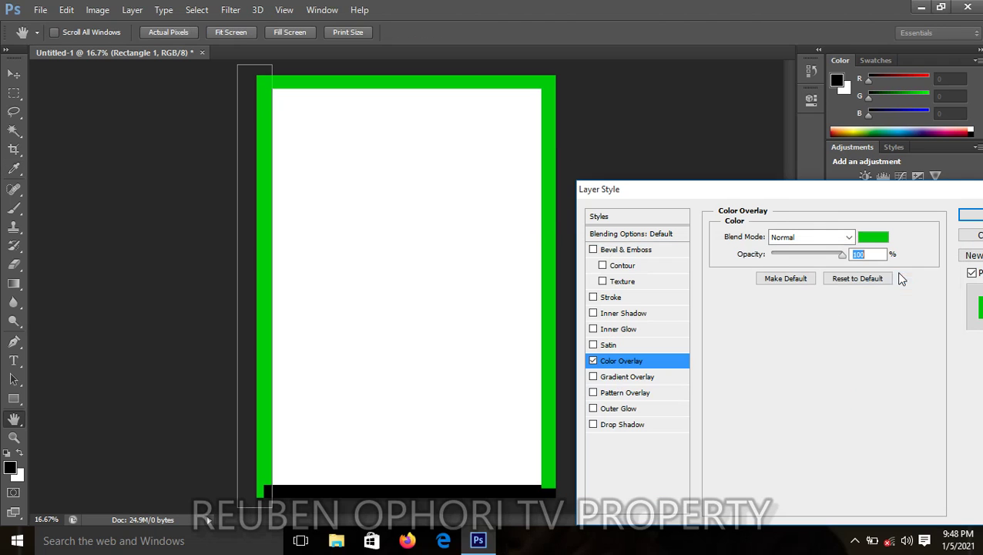
click(969, 215)
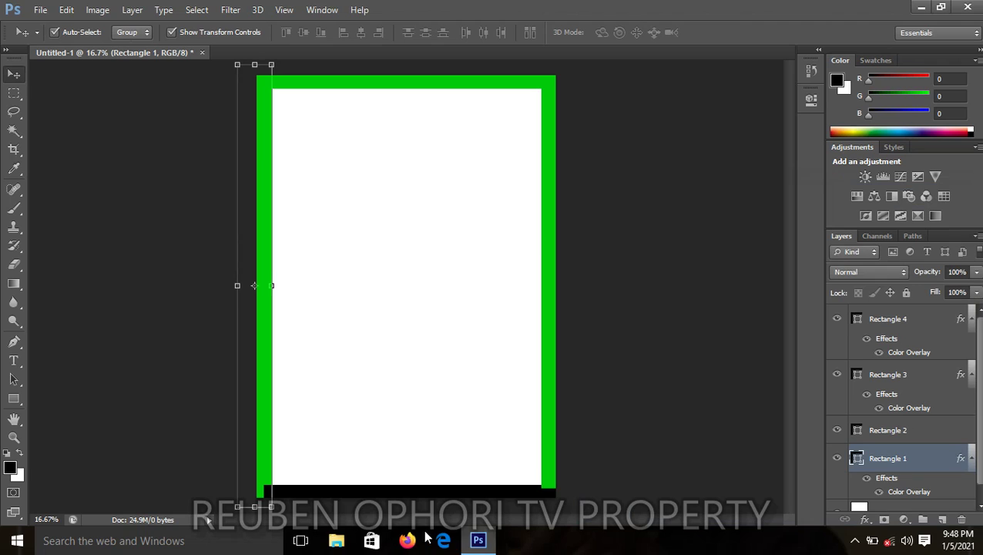
Step: Recolour the bottom border strip with a Color Overlay in the green sampled from the right strip, then deselect it
click(457, 493)
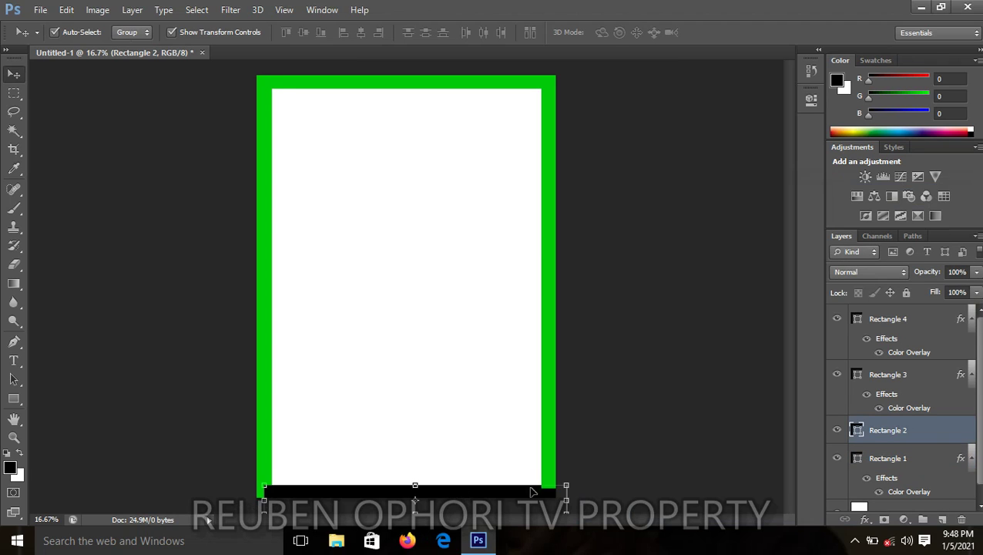
click(866, 521)
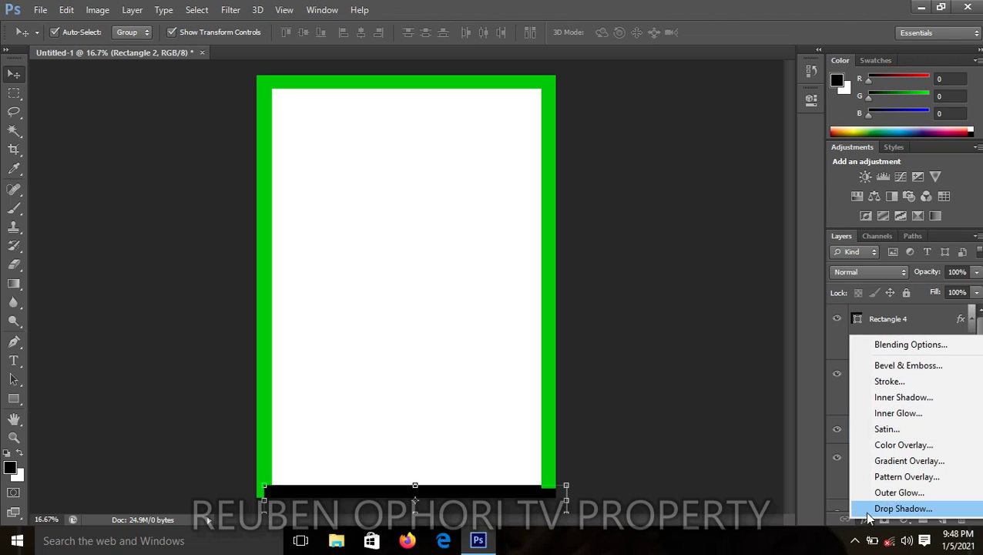
click(918, 446)
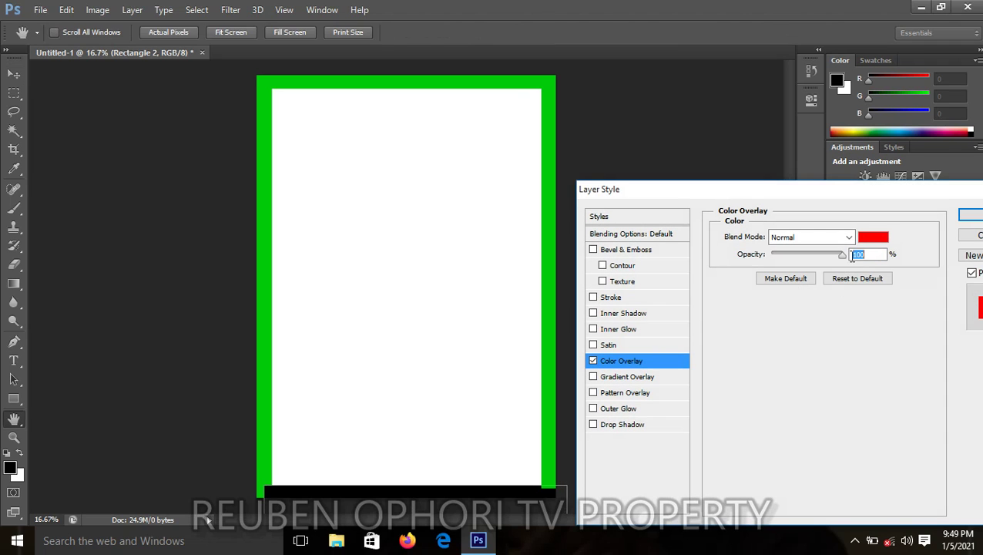
click(872, 241)
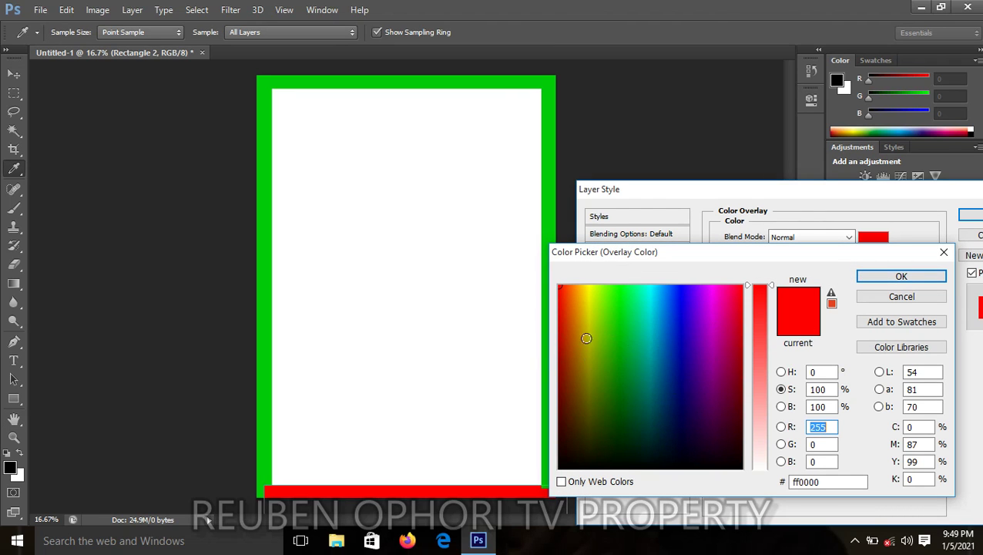
click(553, 139)
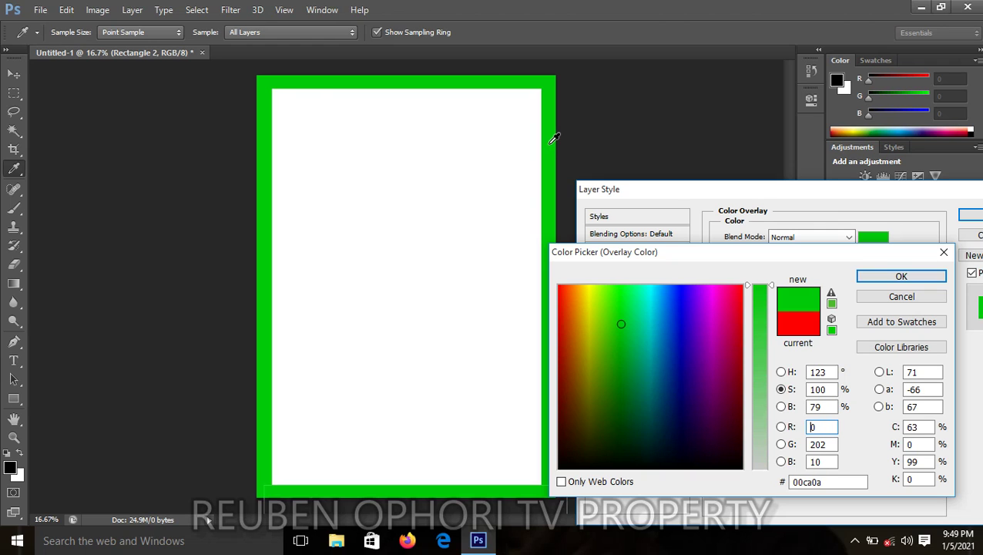
click(901, 275)
click(970, 215)
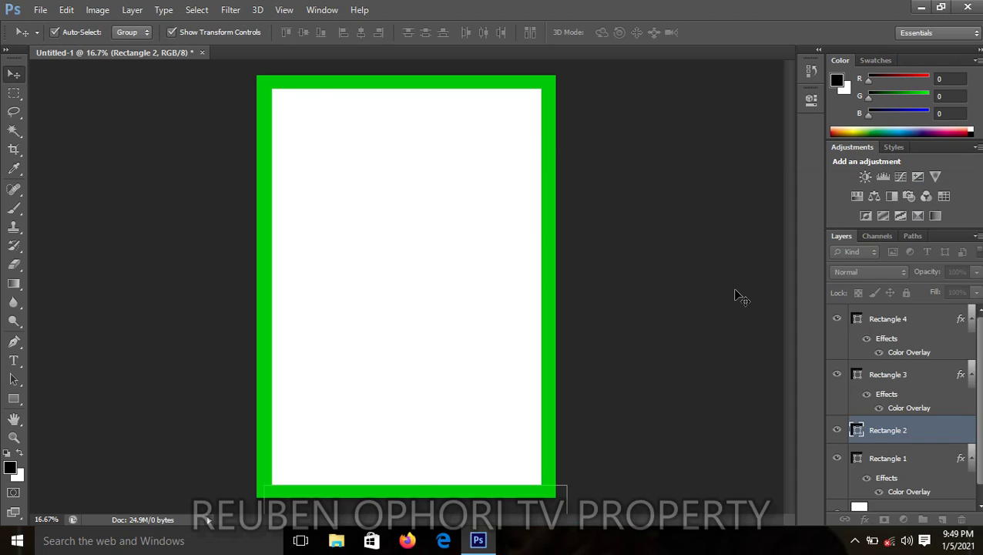
click(729, 270)
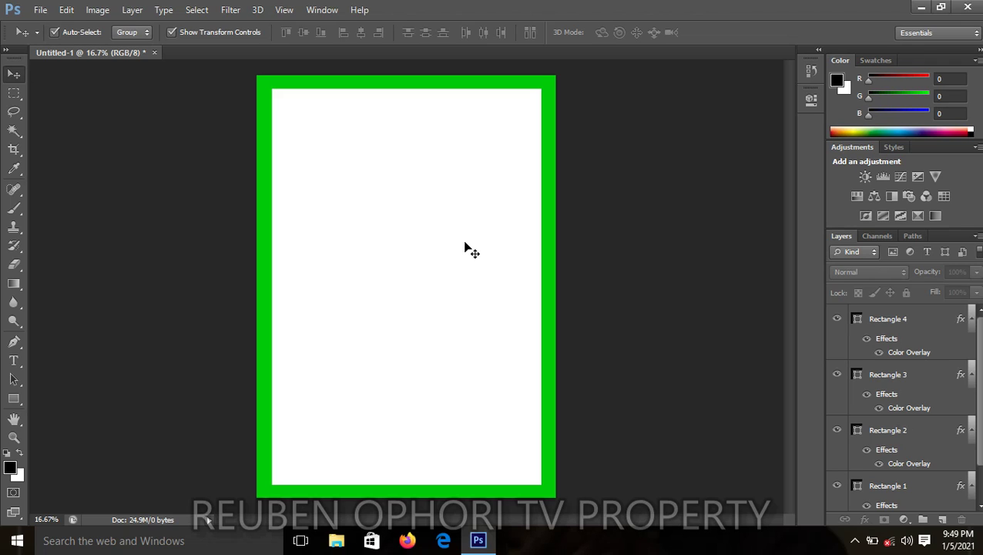
Step: Draw a black rectangle about 1819 by 883 px inside the green border, in the upper part of the white page
click(13, 401)
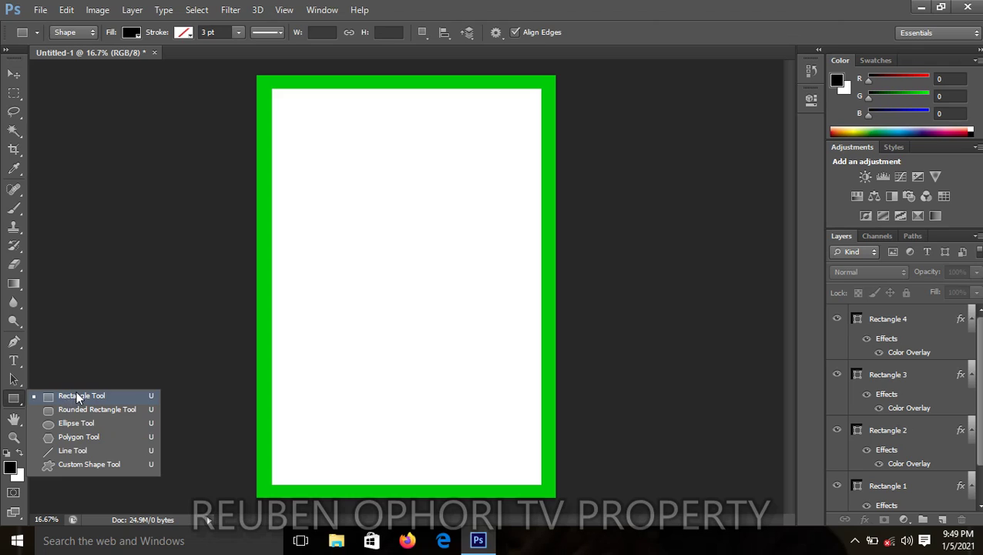
click(76, 391)
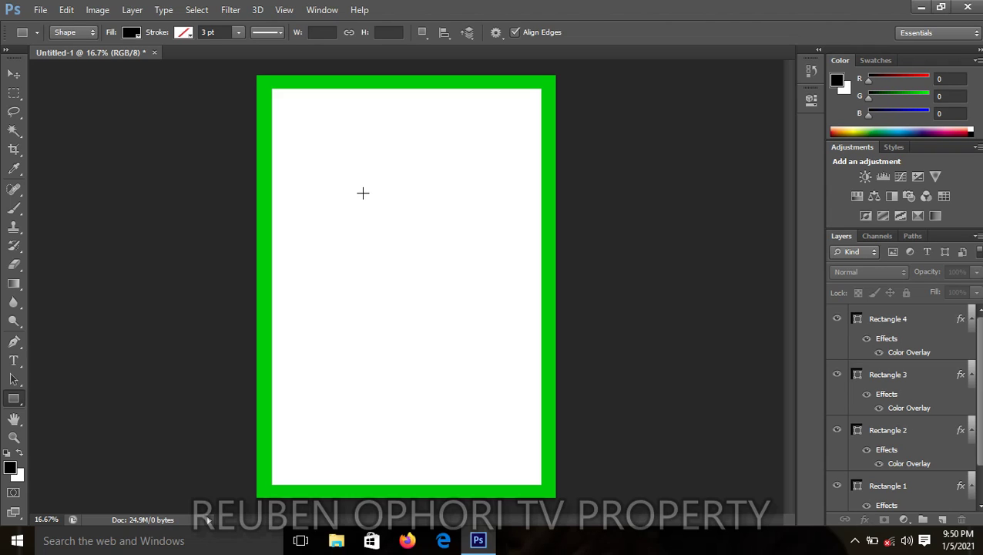
key(ctrl+plus)
key(ctrl+plus)
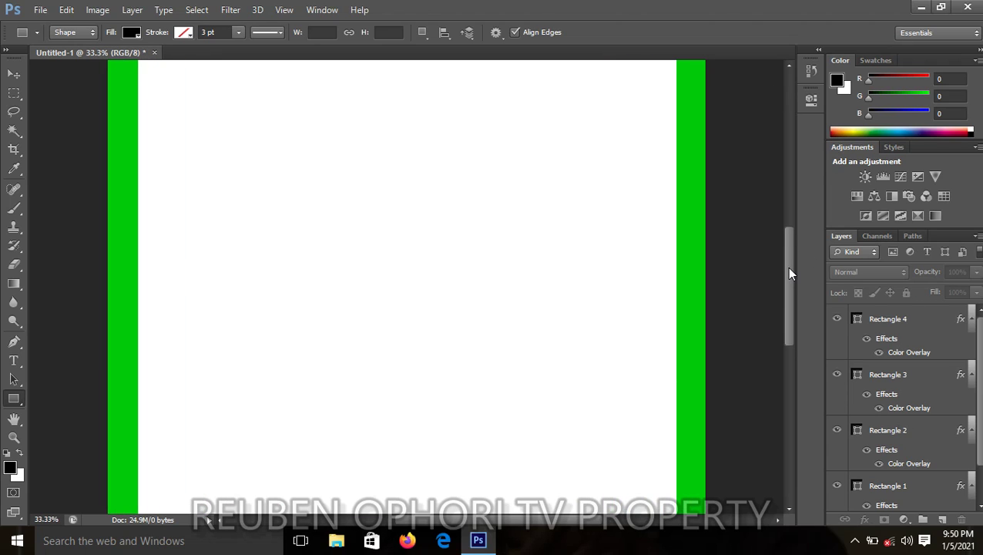
drag(790, 274, 779, 202)
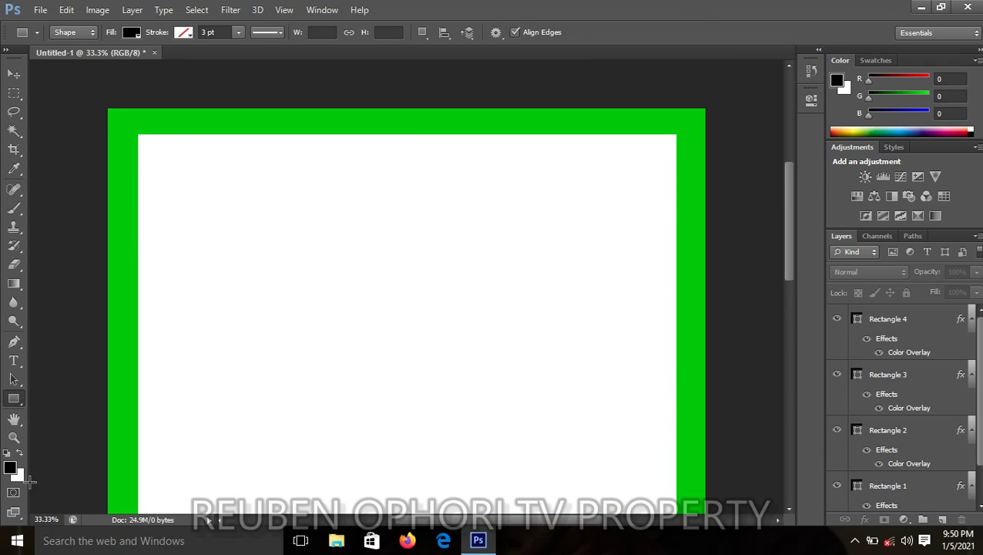
right_click(19, 398)
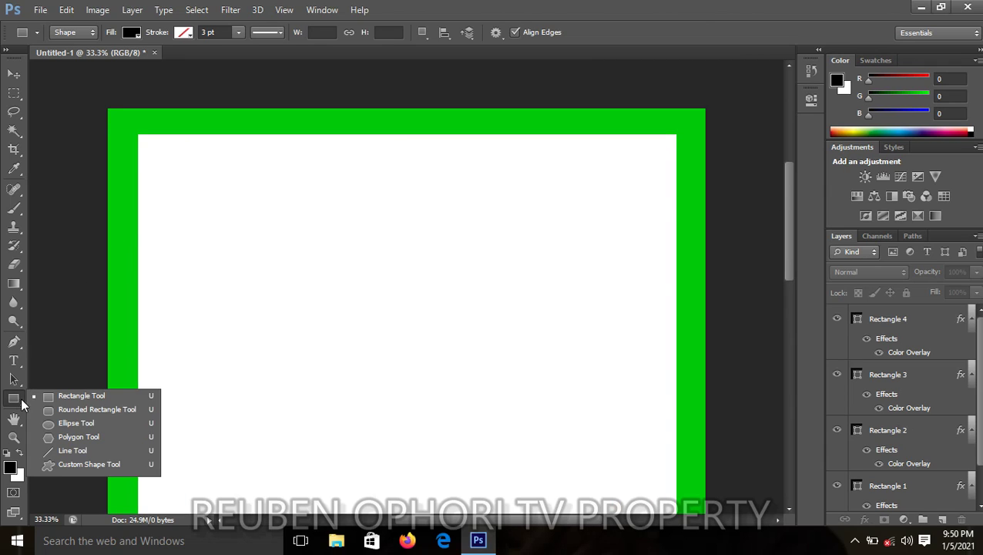
click(65, 394)
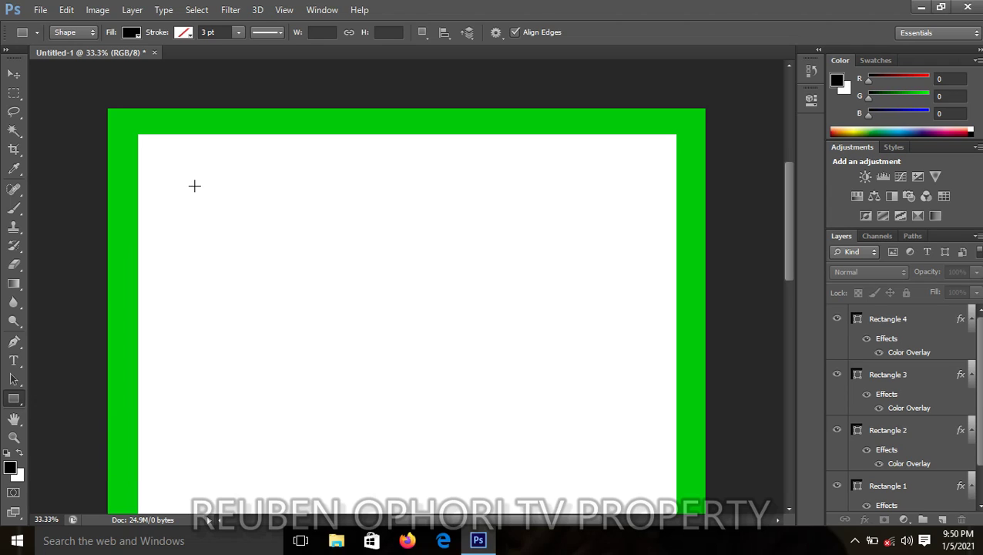
drag(194, 186, 633, 398)
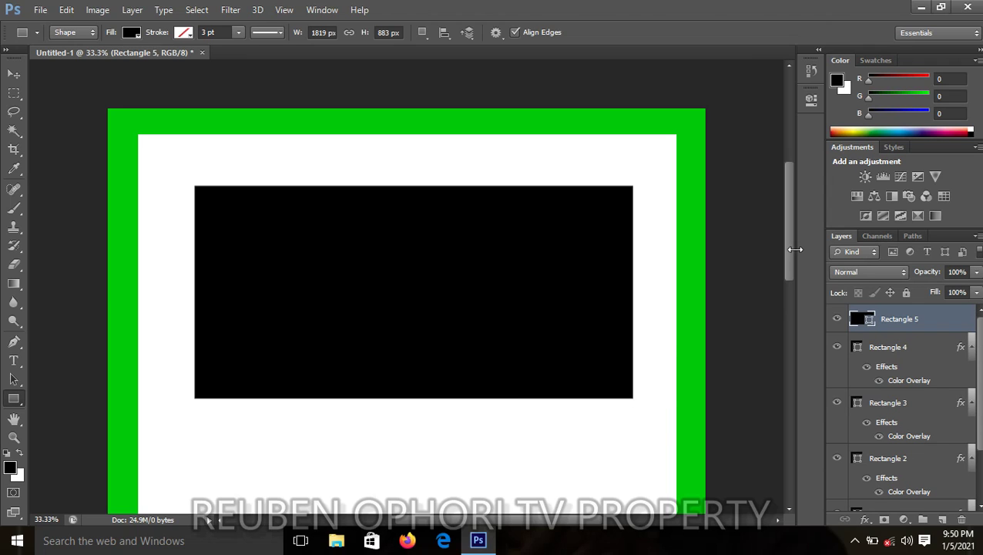
Step: Draw a black rectangle about 970 by 897 px on the white page, centred below the wide rectangle
drag(791, 245, 787, 334)
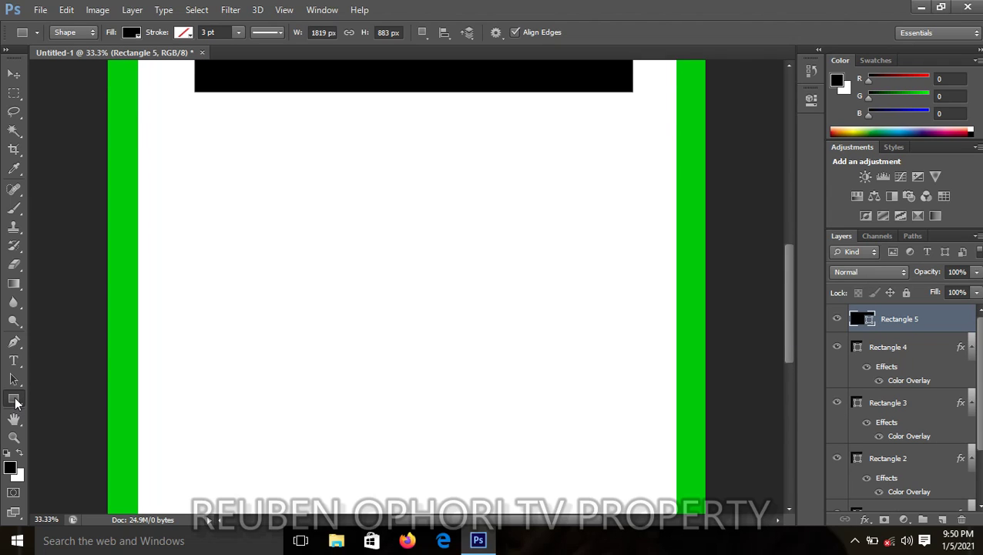
right_click(16, 400)
click(60, 394)
drag(292, 152, 527, 367)
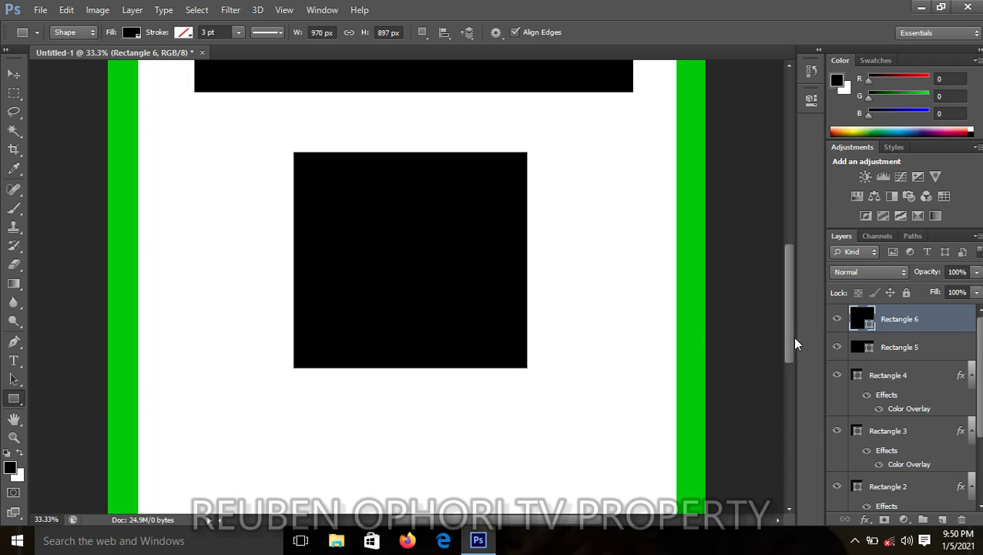
Step: Draw a black ellipse about 751 by 799 px on the white page below the squarish rectangle
mouse_move(792, 323)
mouse_down()
mouse_move(788, 376)
mouse_move(782, 339)
mouse_up()
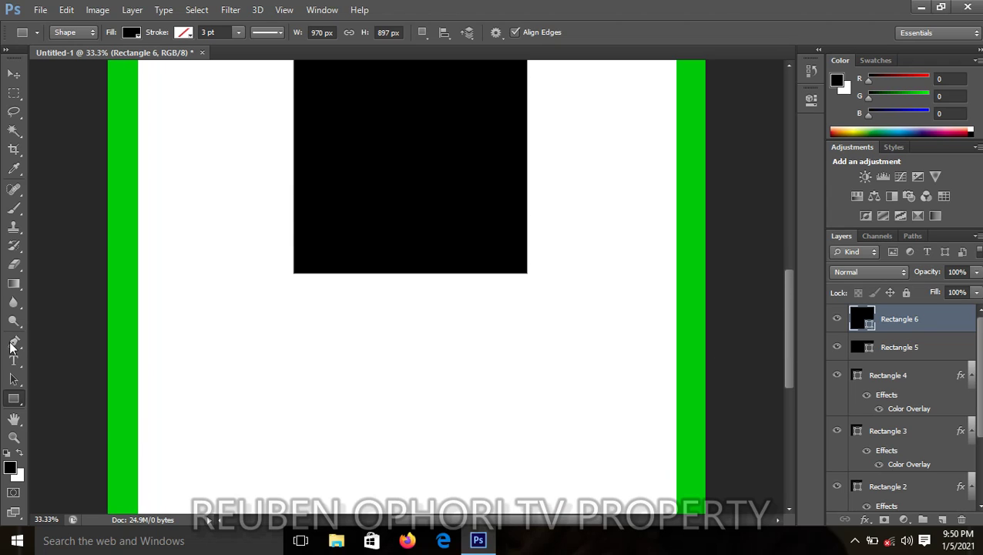
click(21, 400)
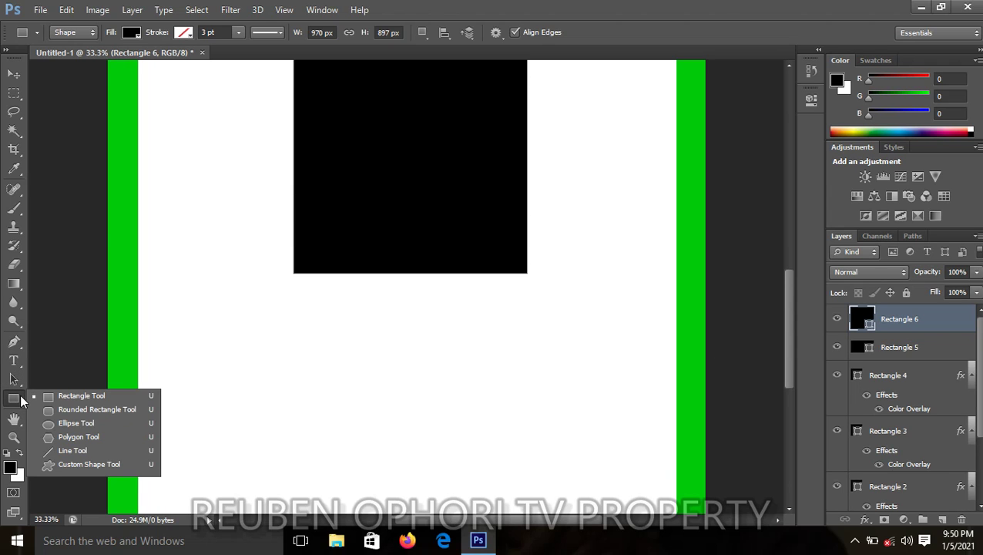
click(75, 423)
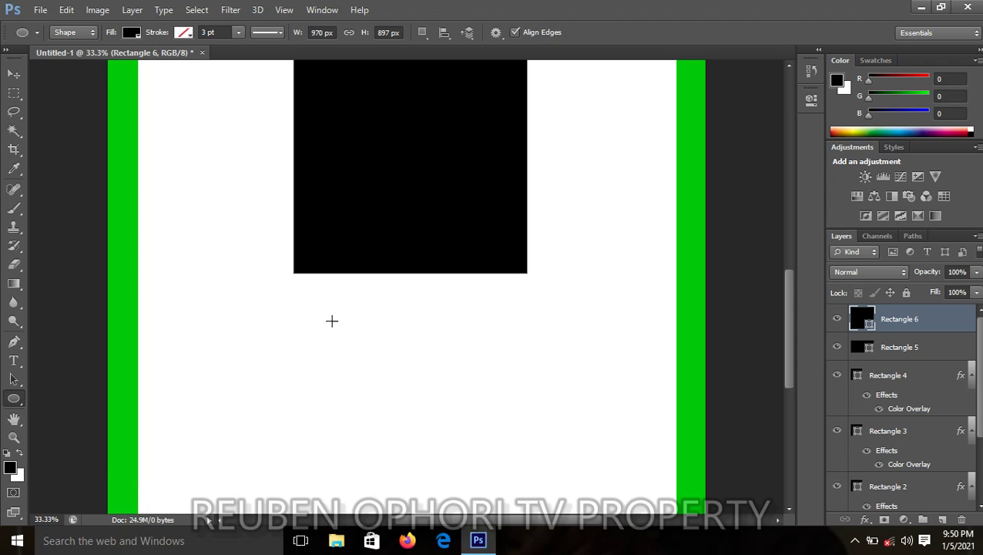
drag(331, 320, 508, 508)
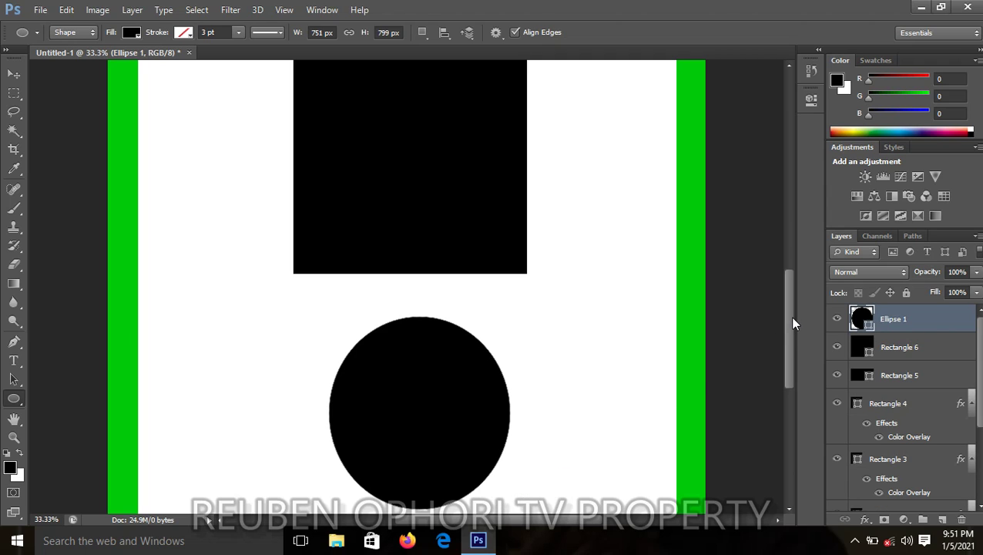
Step: Move the squarish rectangle up to just below the wide one, and shift the ellipse up and slightly left beneath it
drag(790, 316, 725, 286)
click(13, 72)
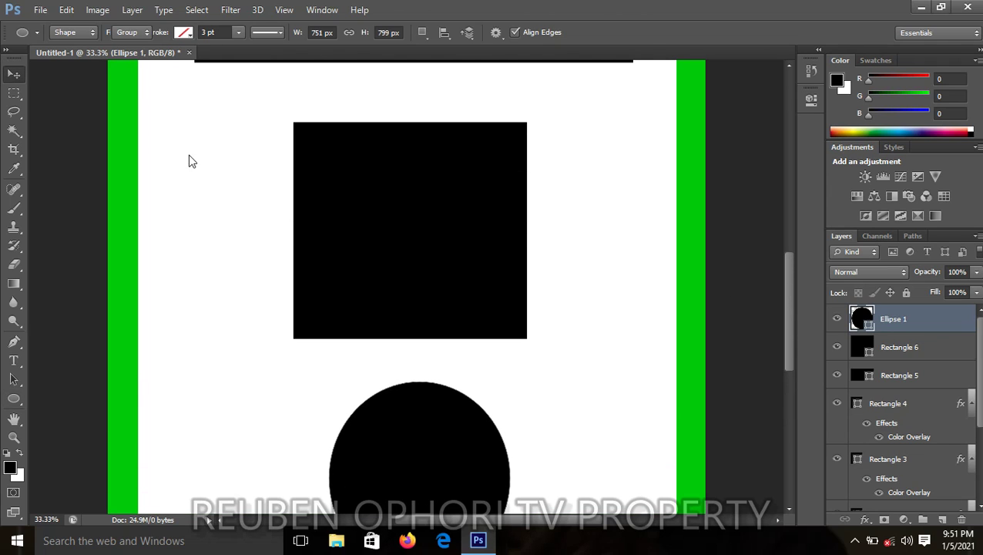
click(430, 227)
key(Up)
key(Up)
key(Up)
key(Up)
key(Up)
key(Up)
key(Up)
key(Up)
key(Up)
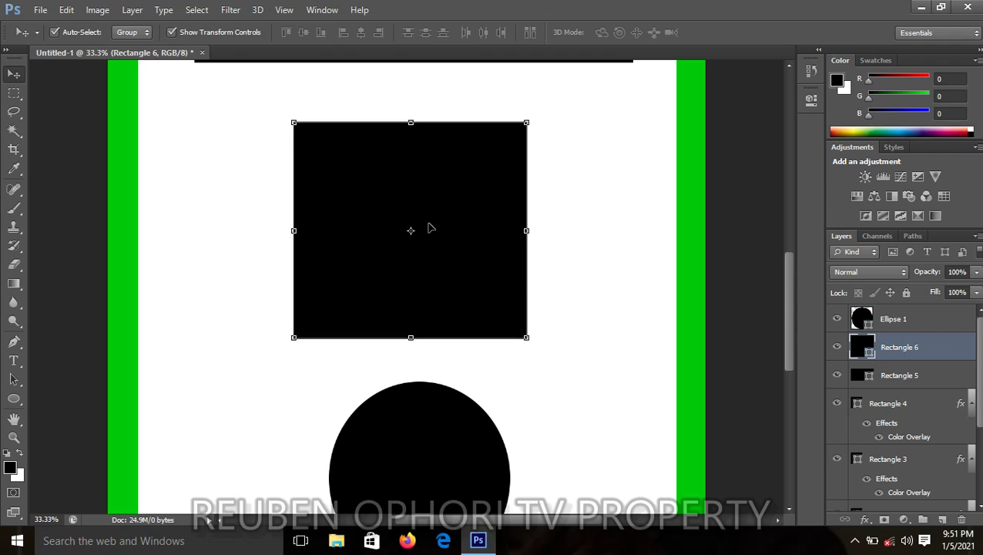
key(Up)
key(Up)
key(Up)
key(Up)
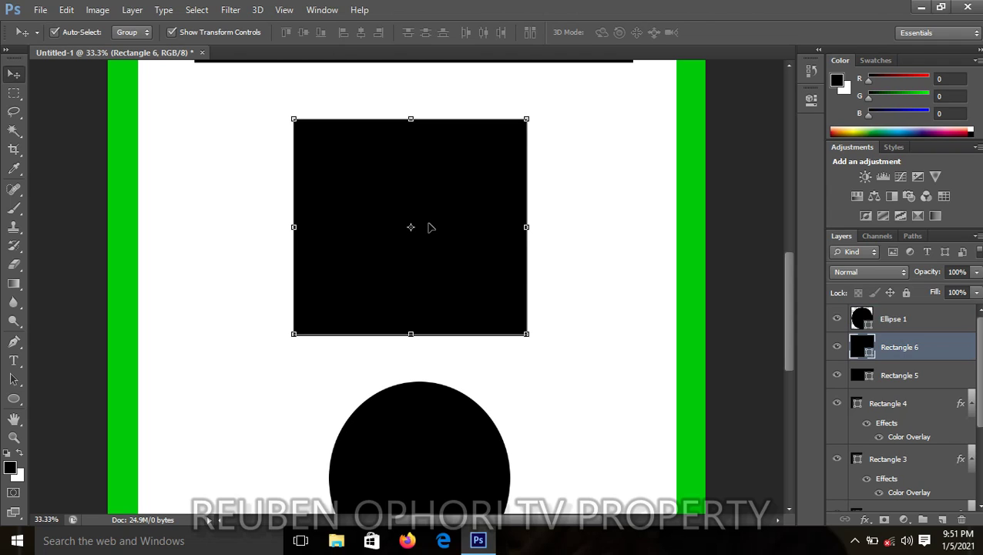
drag(430, 227, 424, 199)
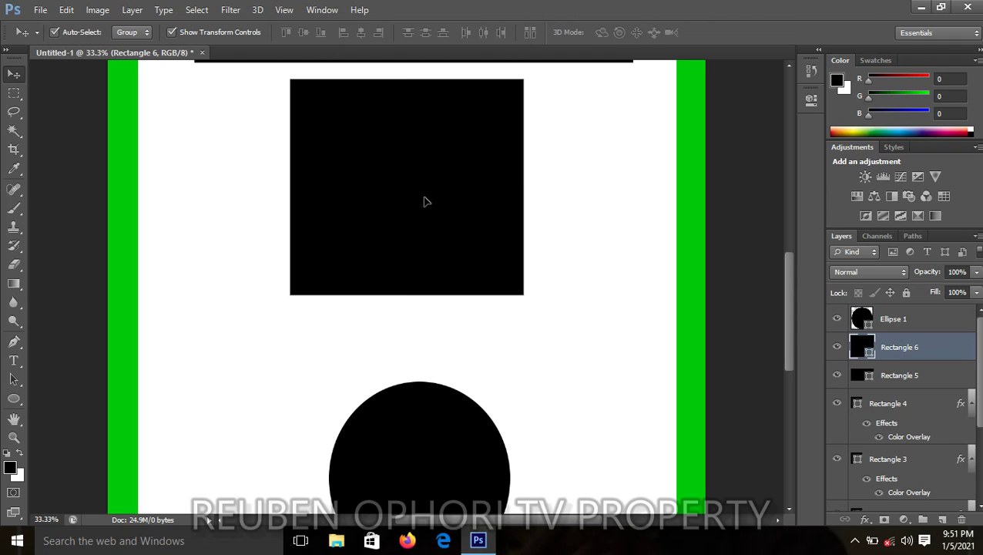
drag(792, 316, 788, 348)
drag(385, 400, 359, 357)
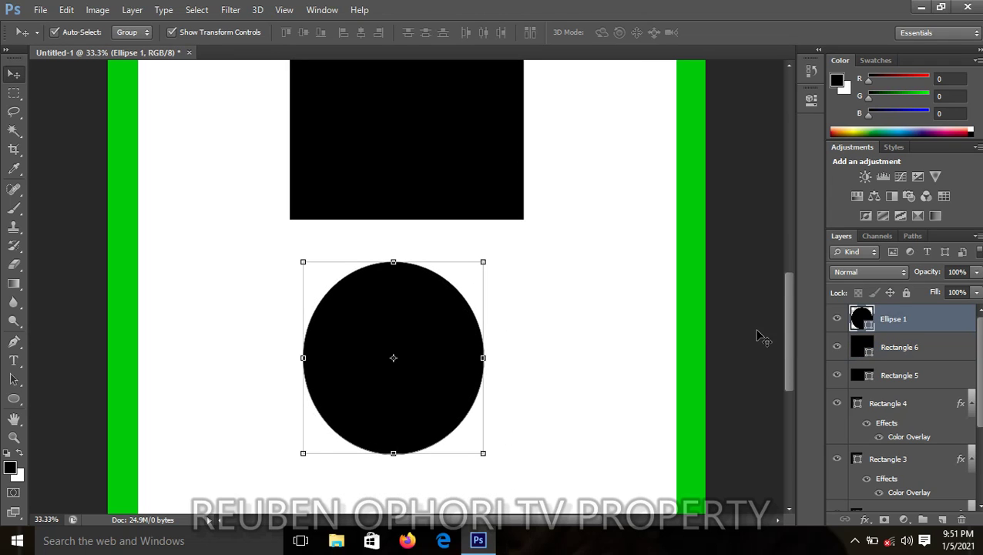
Step: Apply a Color Overlay in dark blue 1e009f to the wide rectangle in the upper part of the page
drag(787, 304, 784, 210)
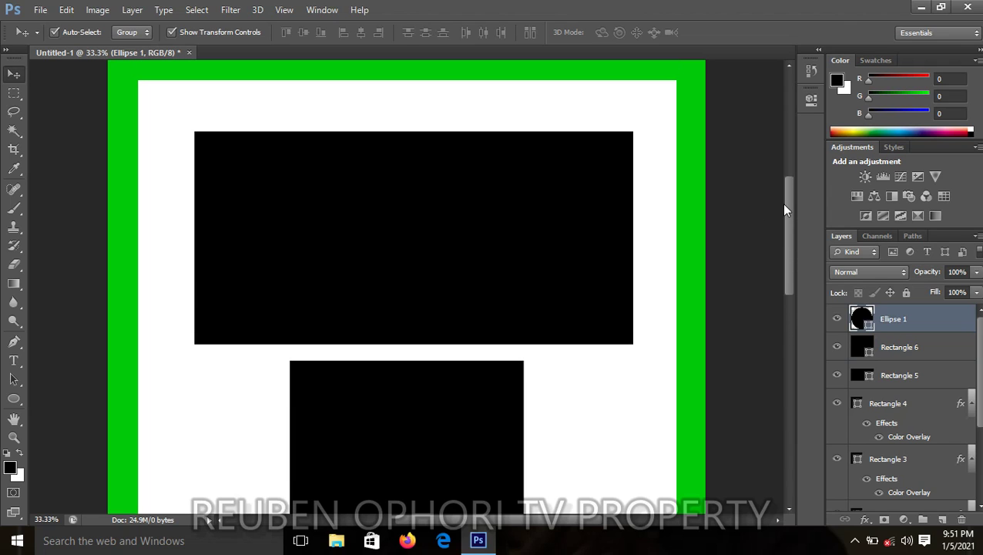
click(355, 212)
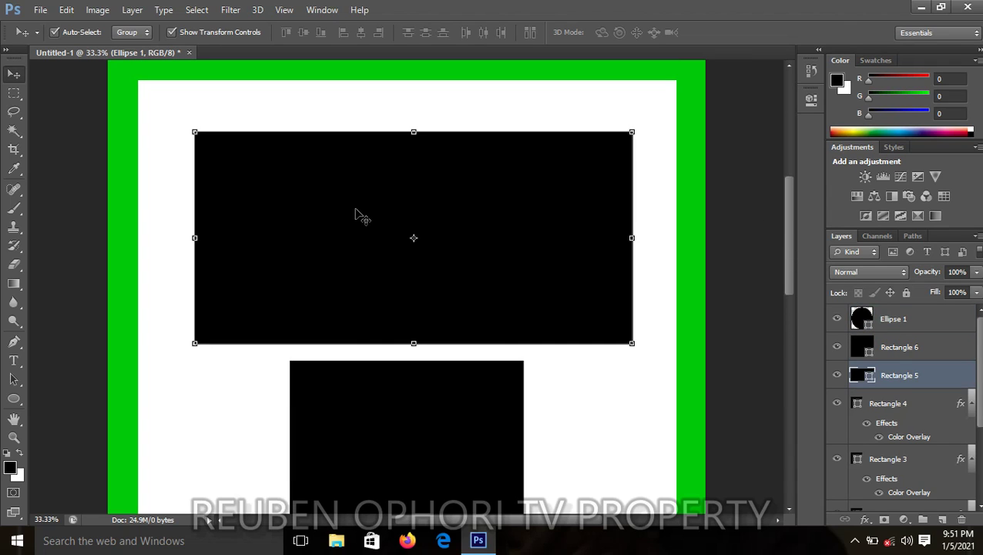
click(865, 519)
click(896, 444)
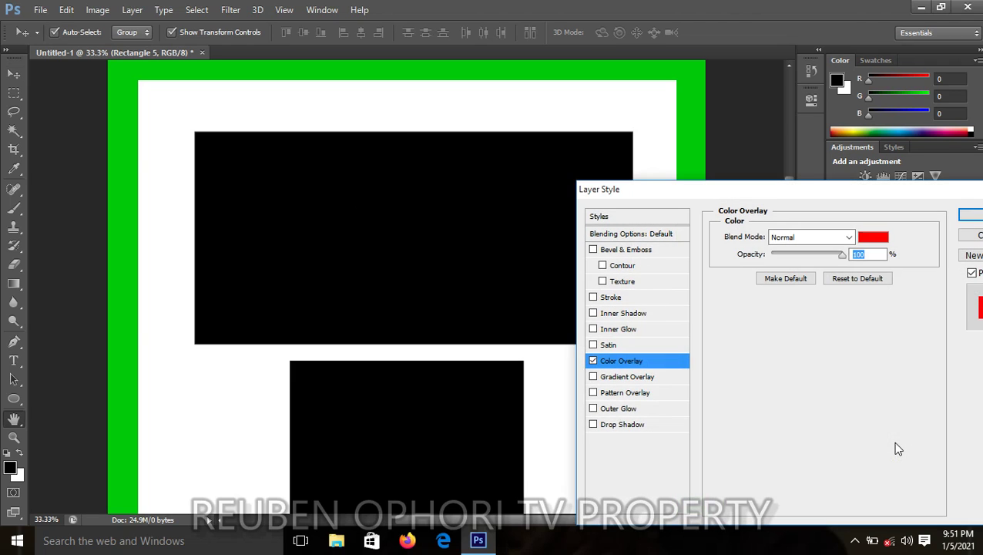
click(870, 238)
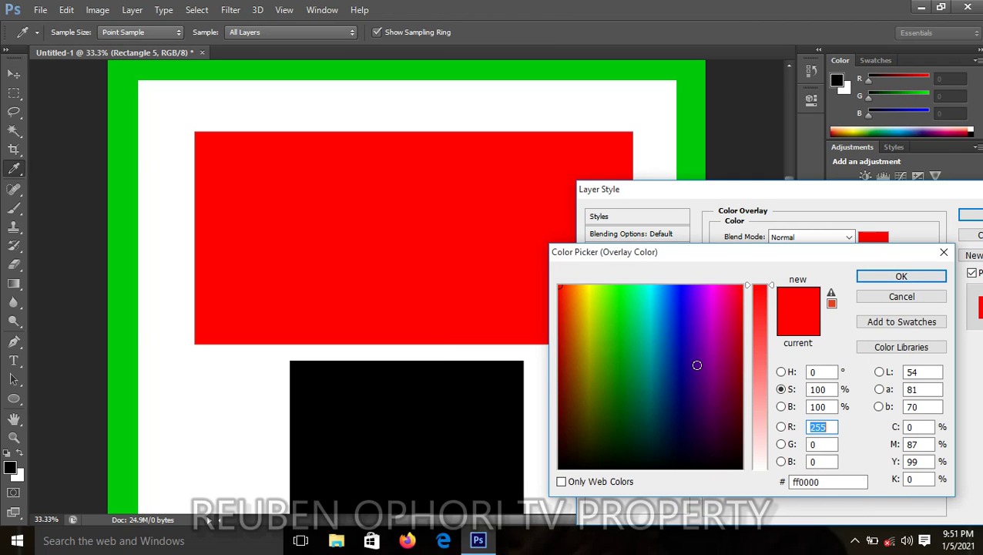
click(687, 354)
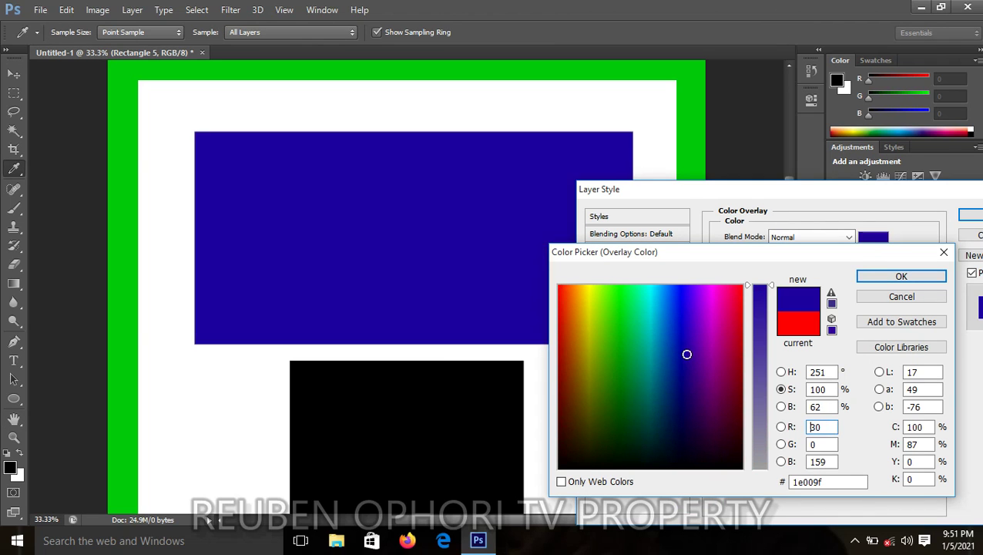
click(901, 277)
click(970, 216)
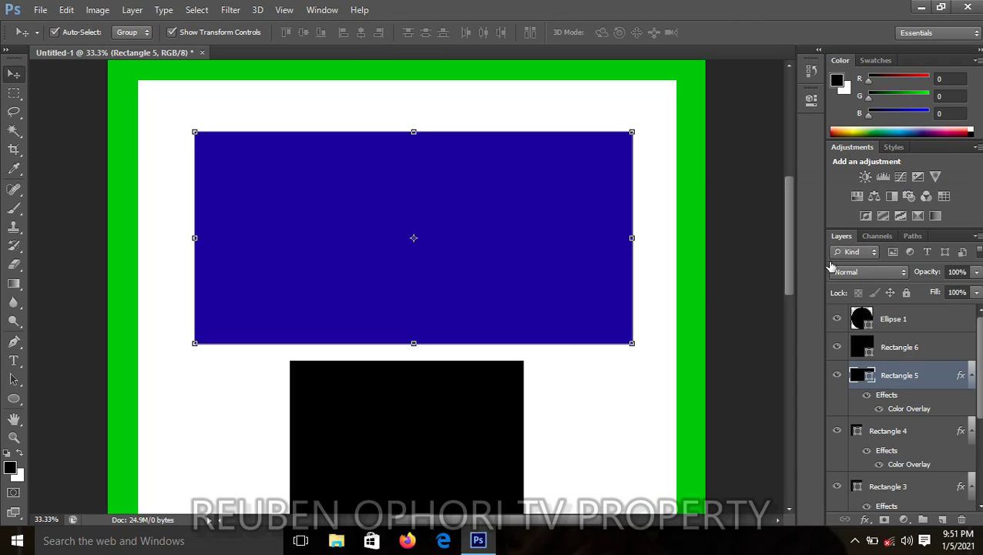
Step: Give the squarish rectangle in the middle of the page a Color Overlay in purple 840057
drag(790, 247, 789, 309)
click(432, 314)
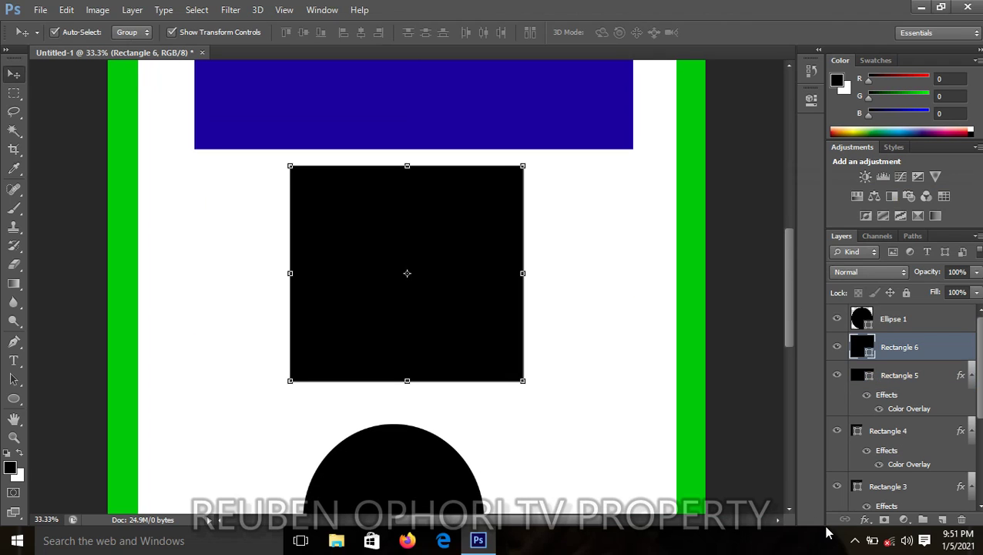
click(868, 523)
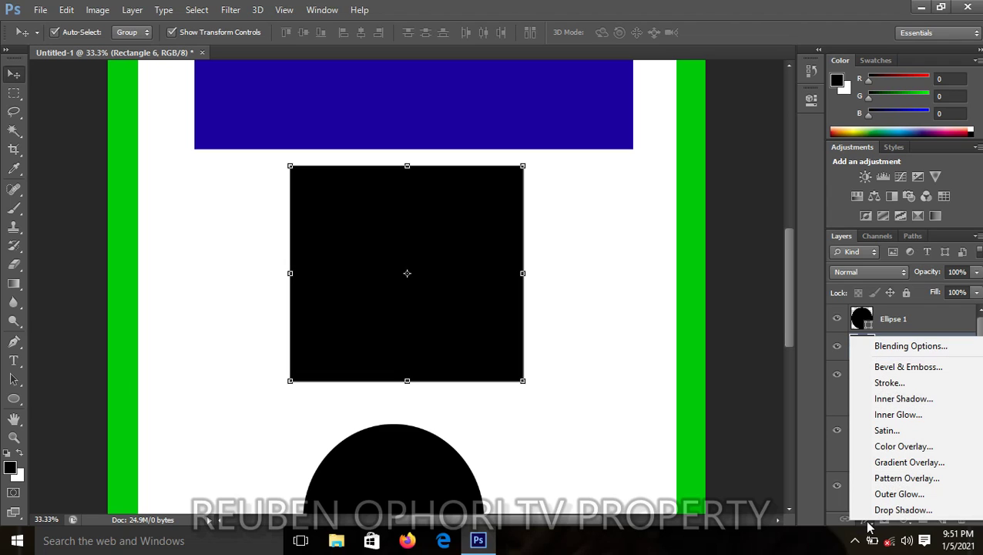
click(907, 451)
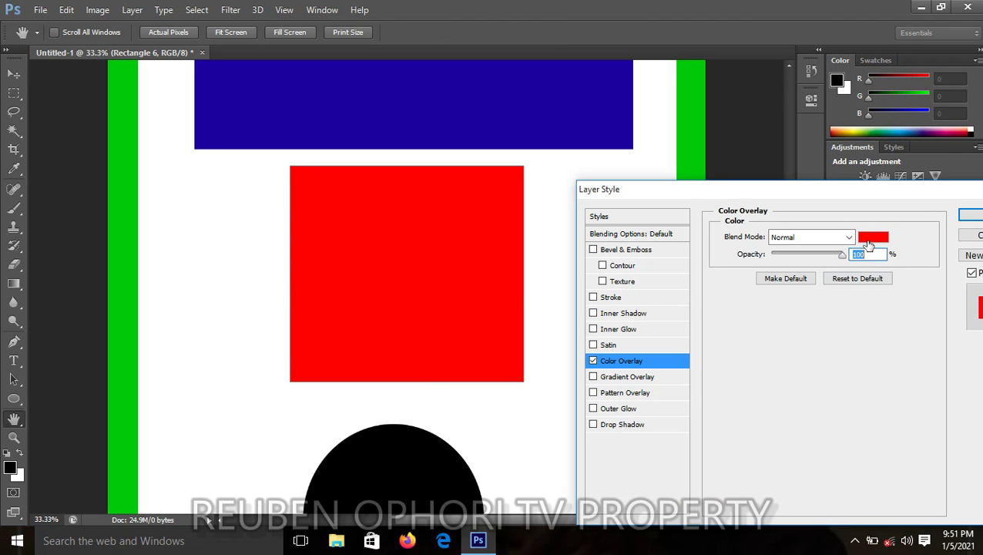
click(871, 238)
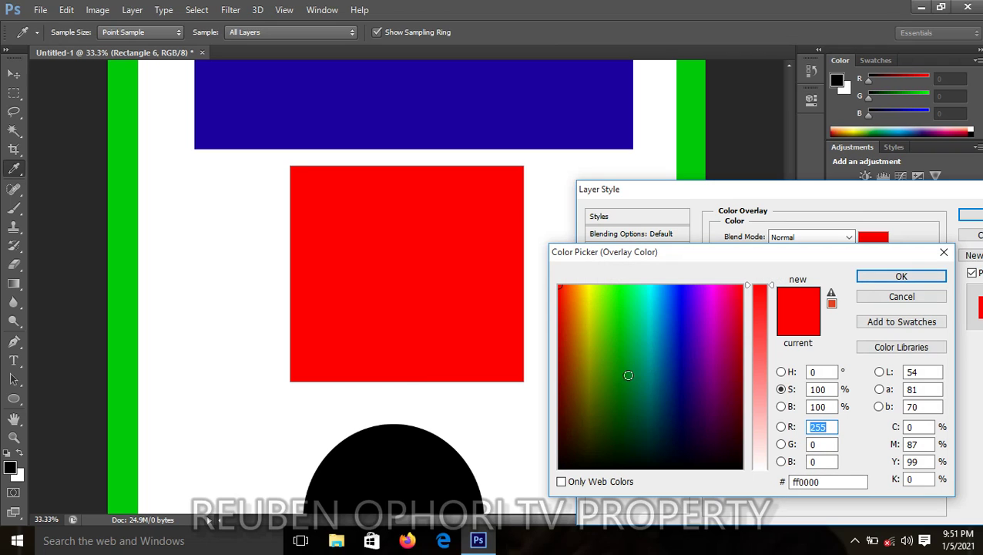
click(722, 373)
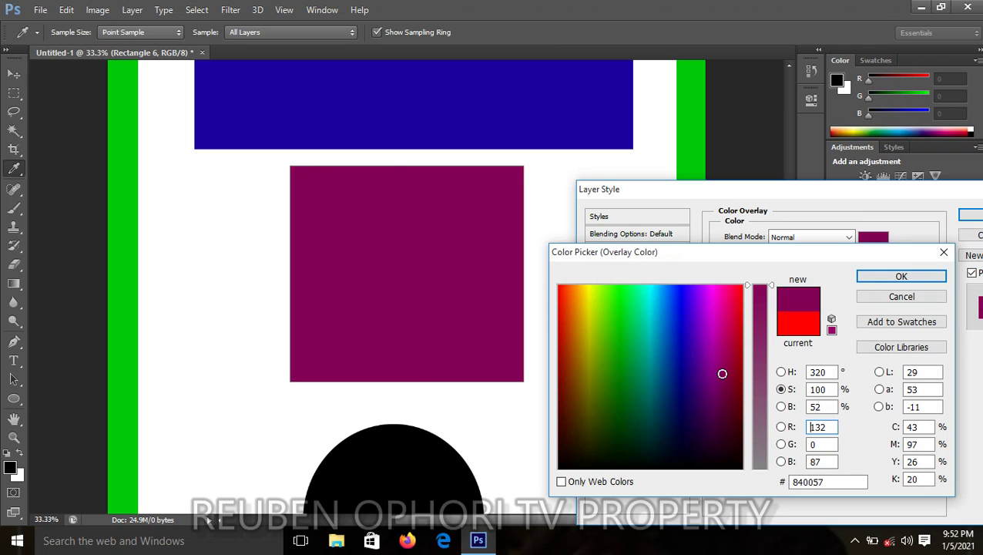
click(894, 279)
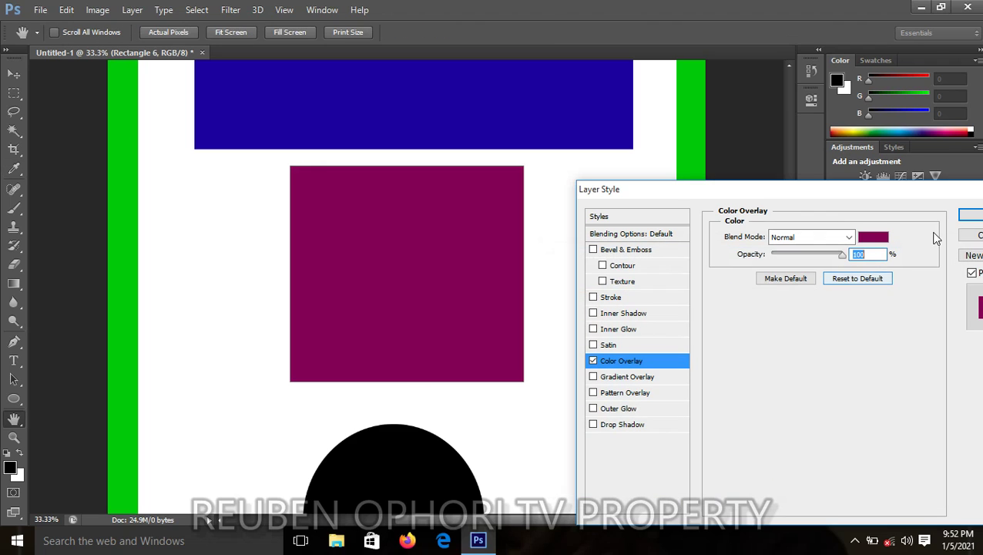
click(973, 217)
Step: Recolour the ellipse with a Color Overlay in turquoise 16ffe1, then deselect it
drag(794, 289, 789, 355)
click(393, 269)
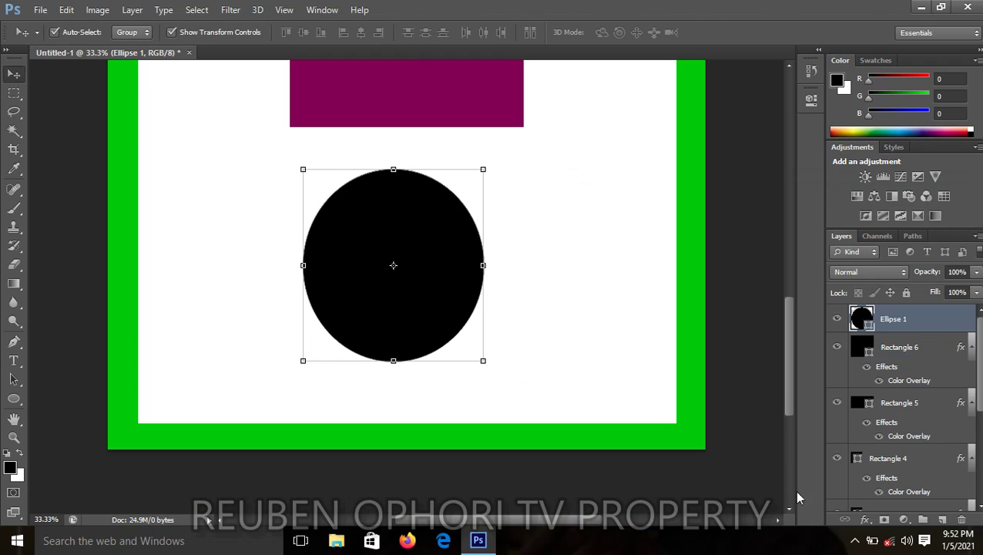
click(865, 521)
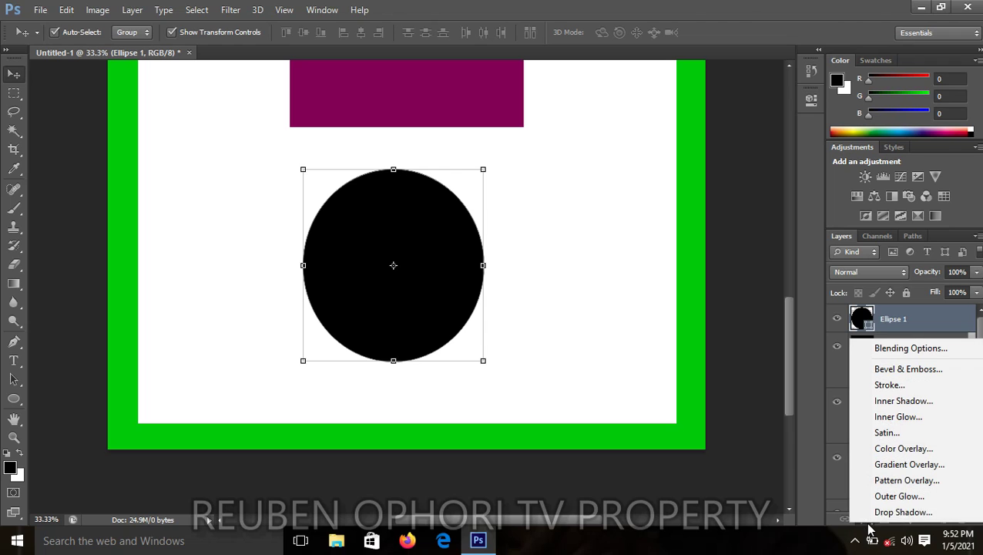
click(906, 450)
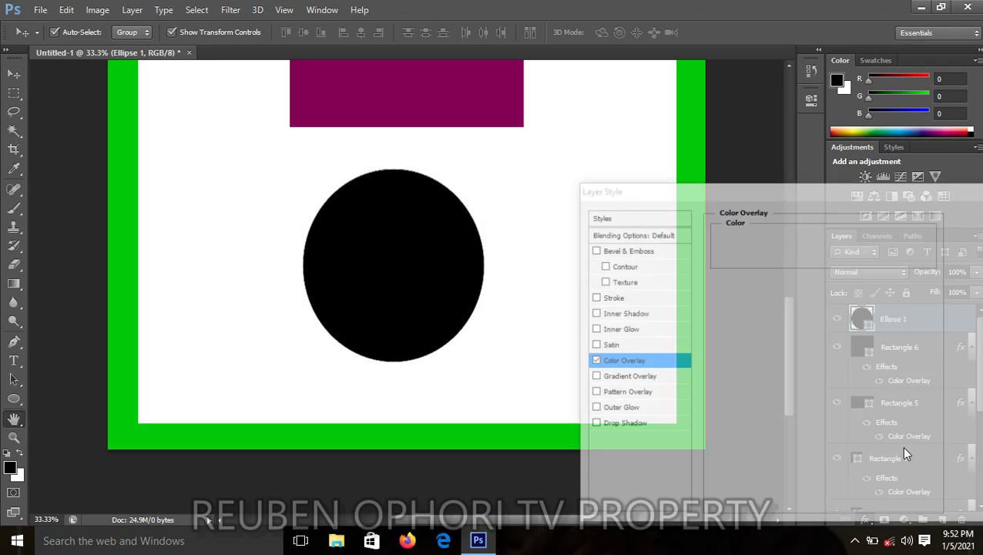
click(871, 237)
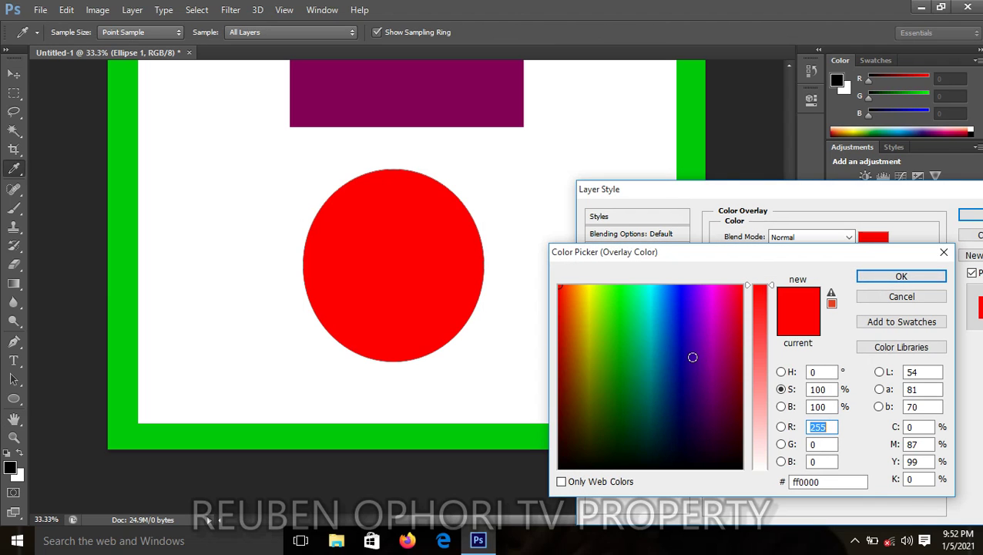
click(779, 407)
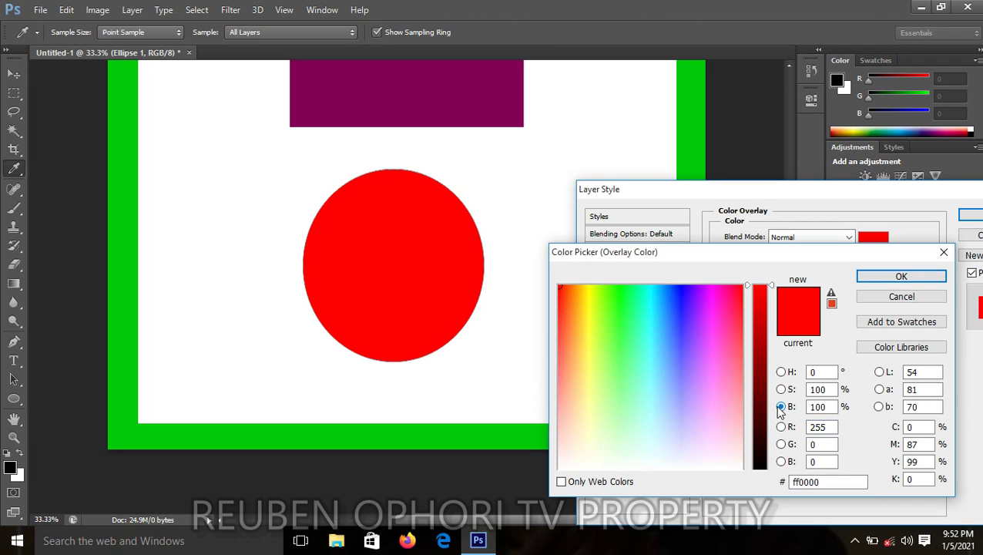
click(647, 301)
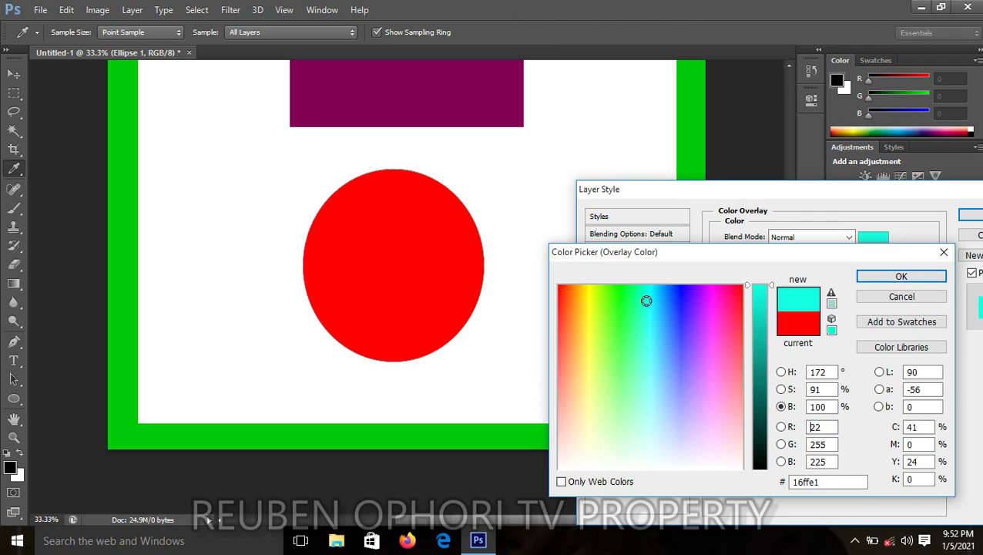
click(910, 276)
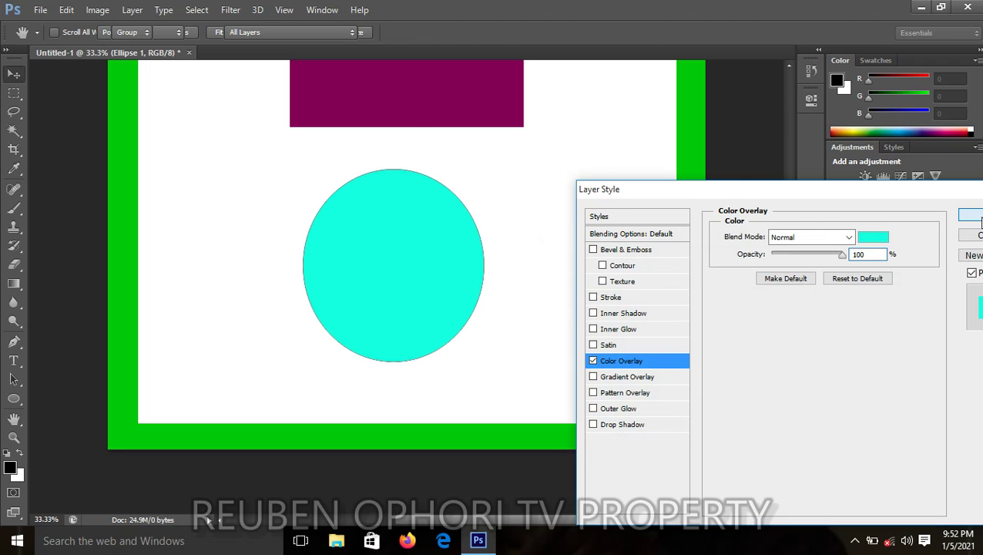
click(972, 215)
click(744, 299)
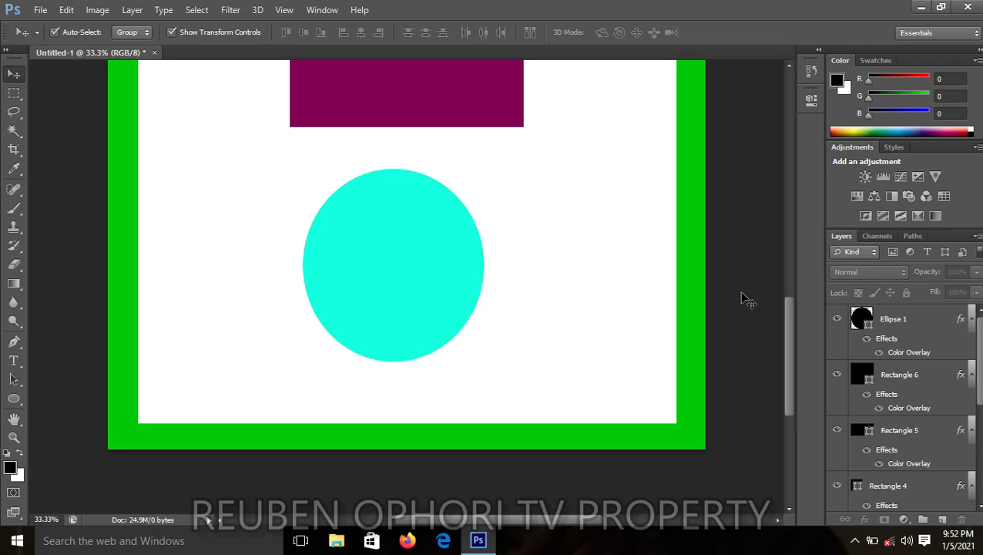
Step: Move the purple rectangle down and slightly left, and lower the turquoise ellipse to space the three shapes more evenly
key(ctrl+minus)
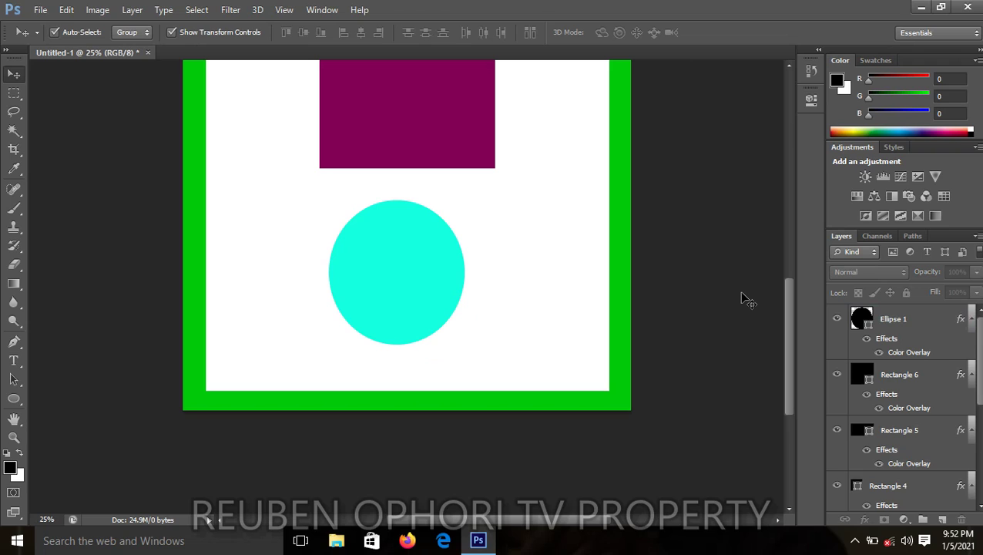
key(ctrl+minus)
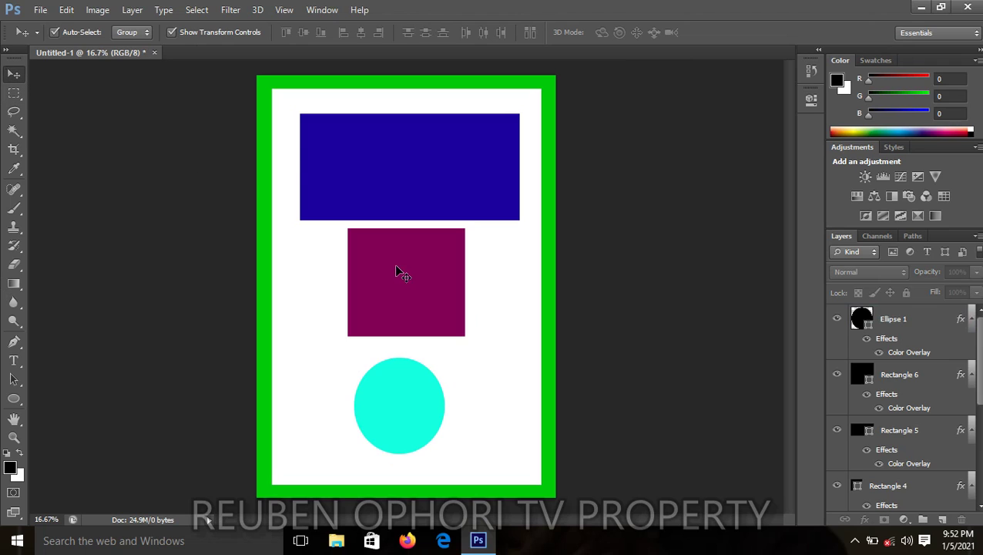
mouse_move(394, 263)
mouse_down()
mouse_move(391, 287)
mouse_move(387, 280)
mouse_up()
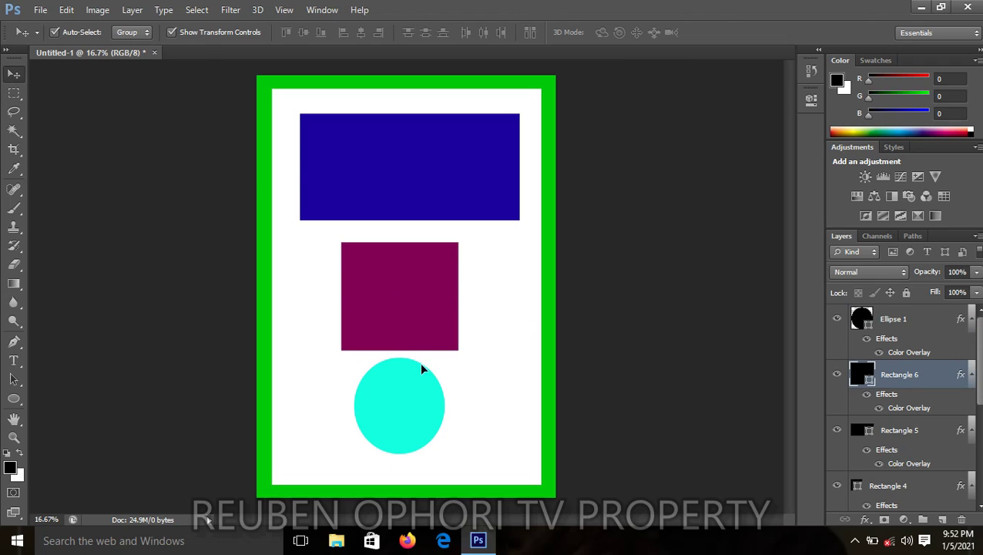
drag(412, 396, 411, 419)
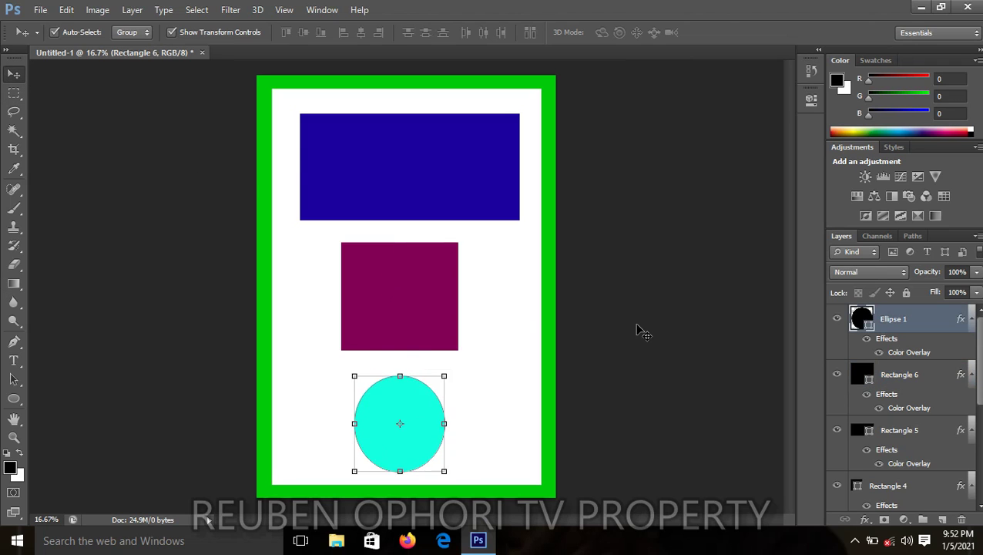
Step: Add a black Stroke outside the dark blue rectangle and adjust its size to about 35 px
click(640, 334)
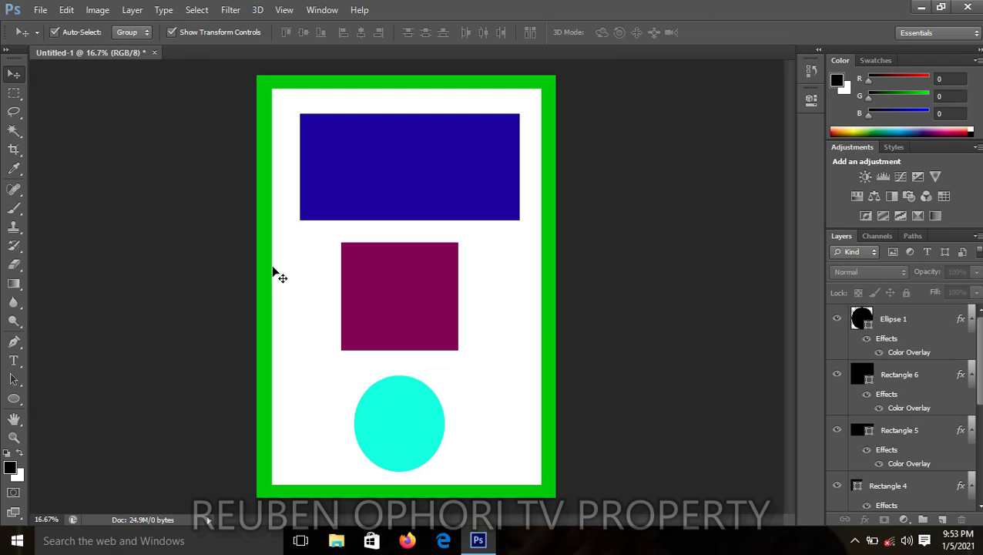
click(399, 175)
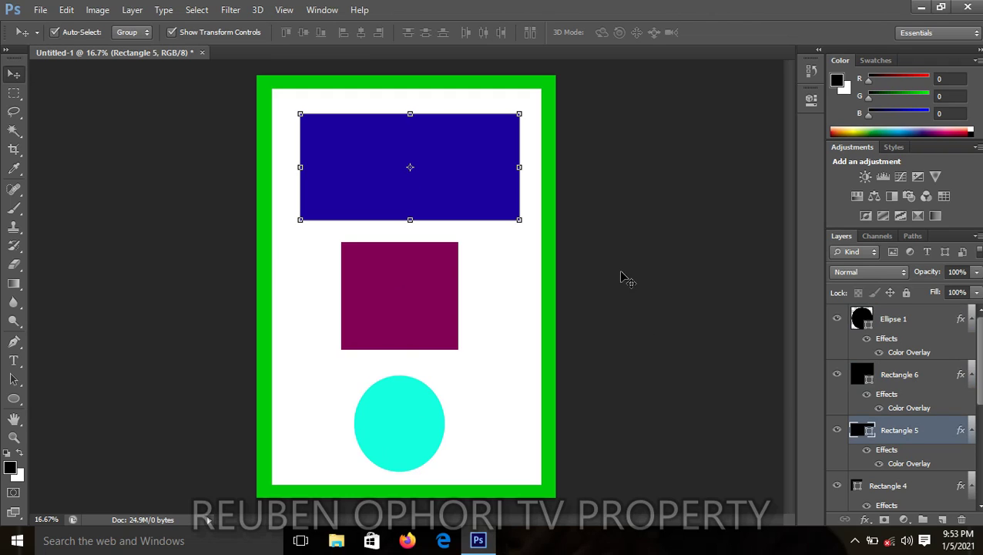
click(866, 521)
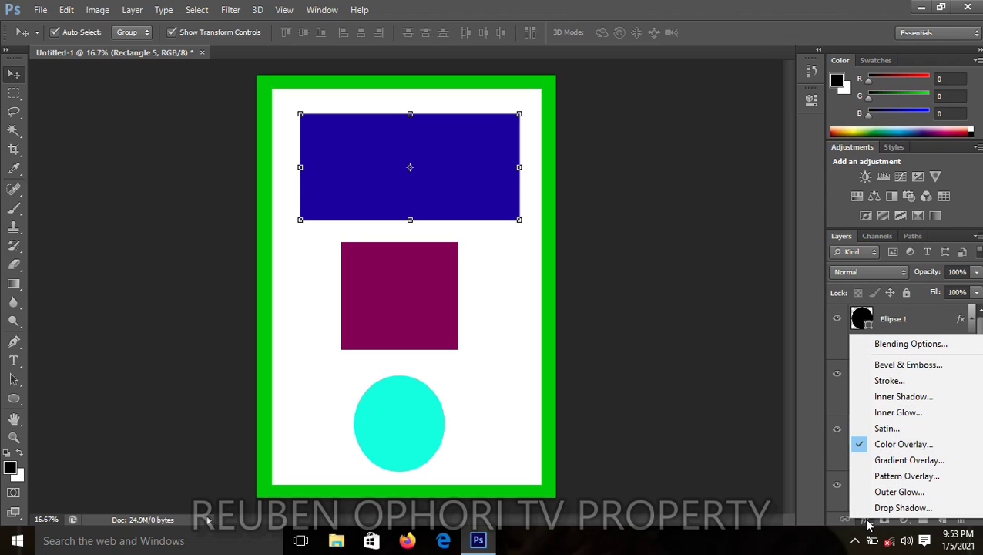
click(915, 382)
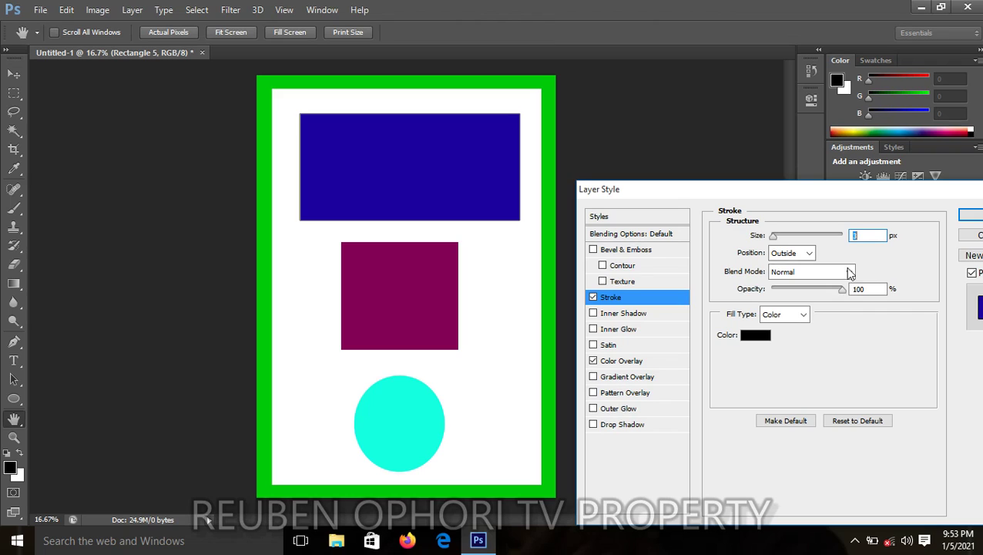
click(773, 238)
key(Up)
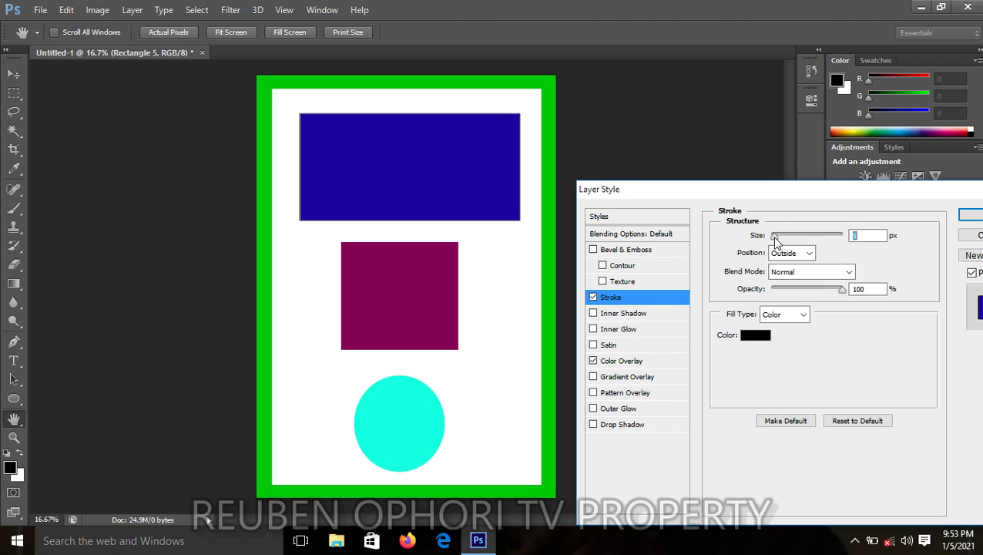
key(Up)
key(Up)
key(Up)
key(Up)
key(Up)
key(Up)
key(Up)
key(Up)
key(Up)
key(Up)
key(Up)
key(Up)
key(Up)
key(Up)
click(793, 238)
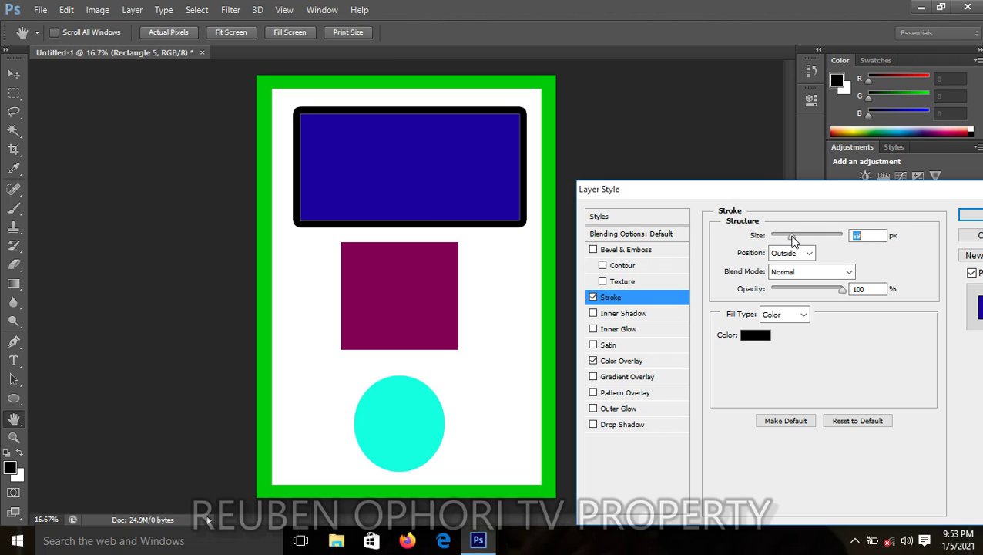
drag(794, 239, 783, 235)
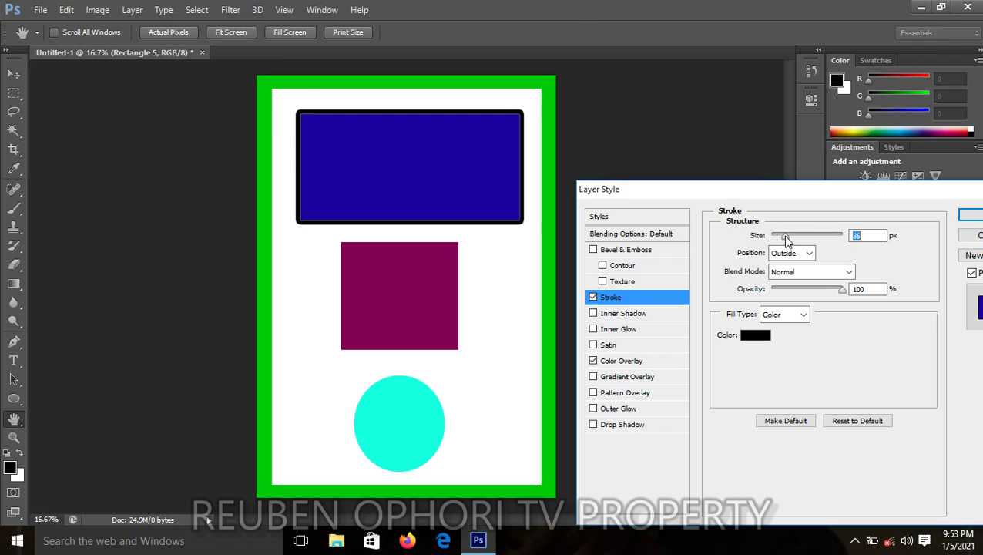
Step: Switch the stroke's Color Picker to hue mode and keep the stroke colour black
click(756, 337)
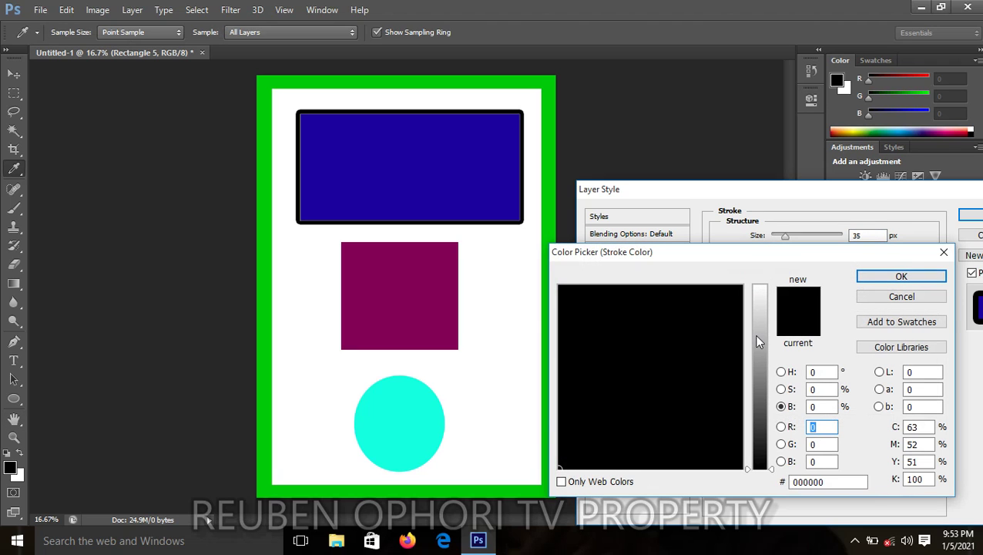
click(781, 389)
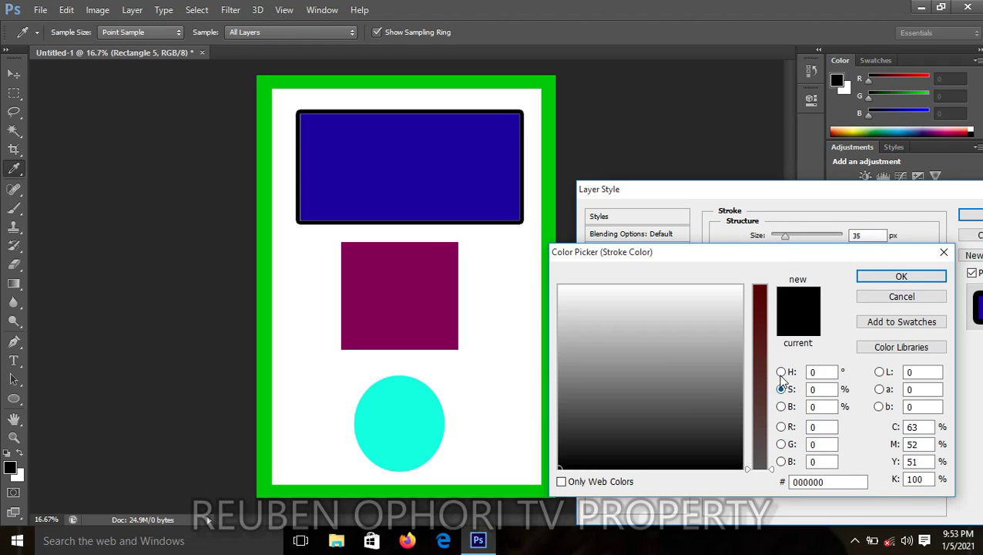
click(781, 372)
click(781, 407)
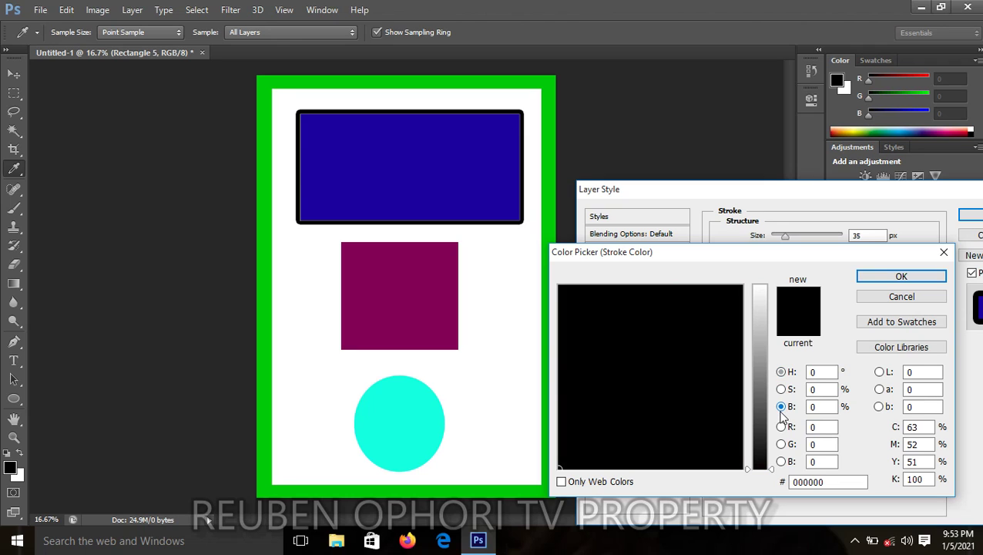
click(781, 427)
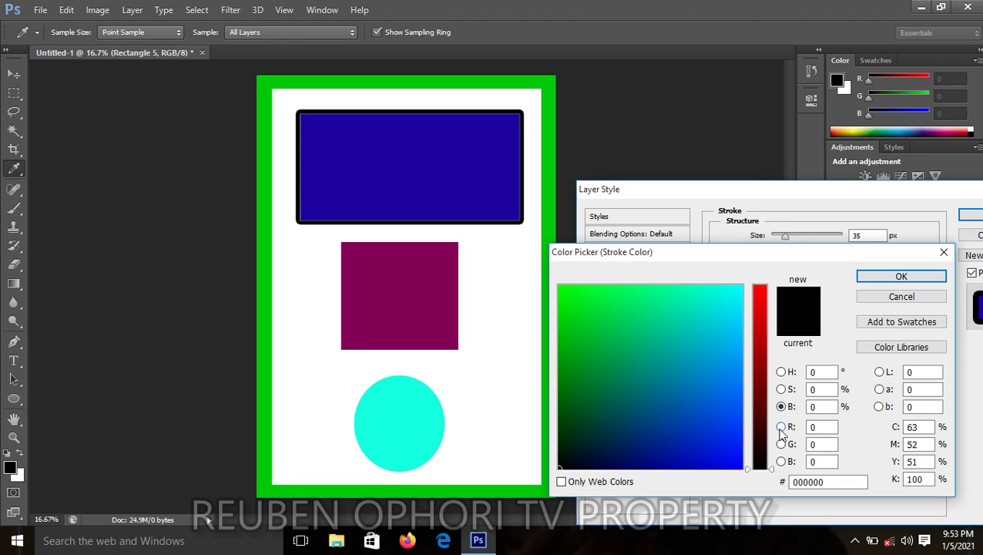
click(781, 373)
click(896, 277)
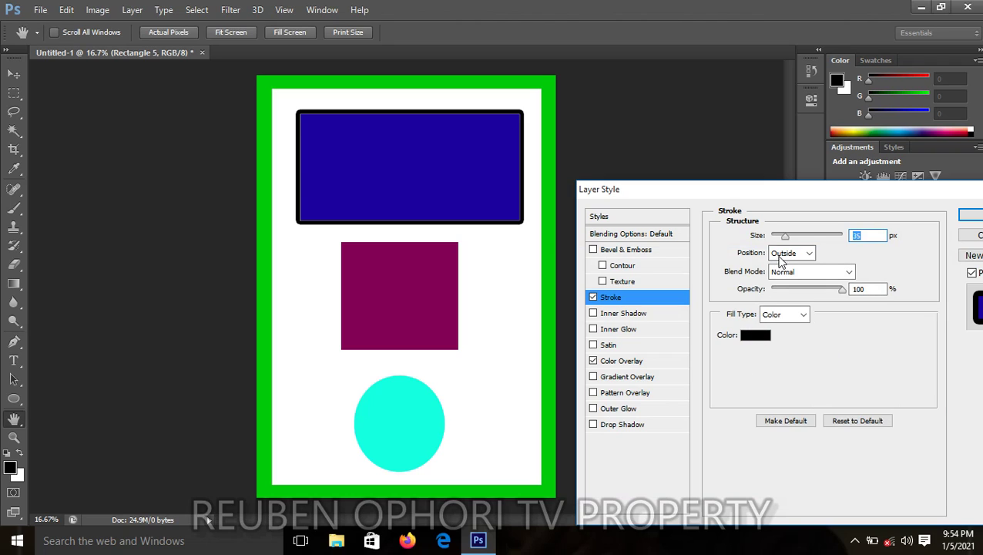
Step: Set the dark blue rectangle's stroke size to 30 px, apply the style and deselect the shape
drag(785, 241, 789, 241)
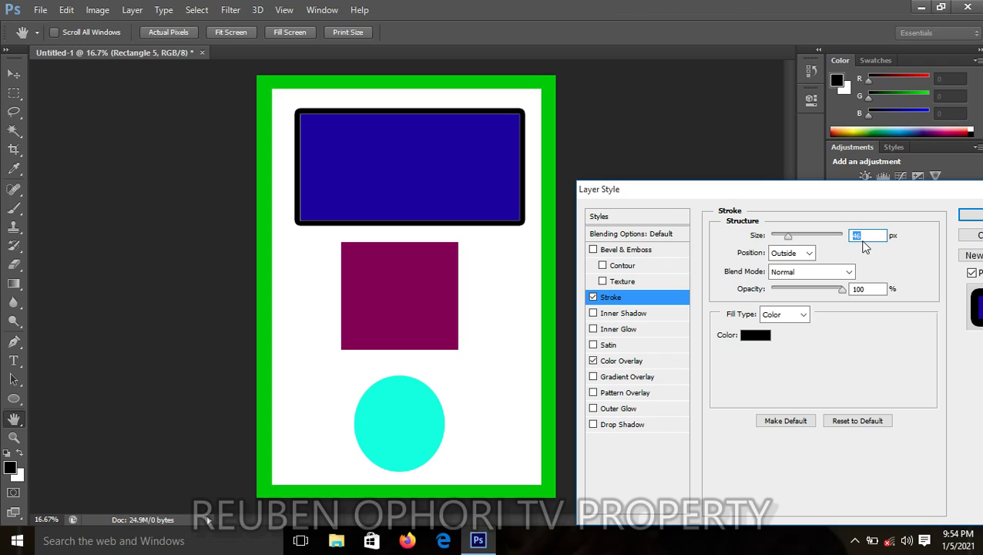
key(BackSpace)
text(30)
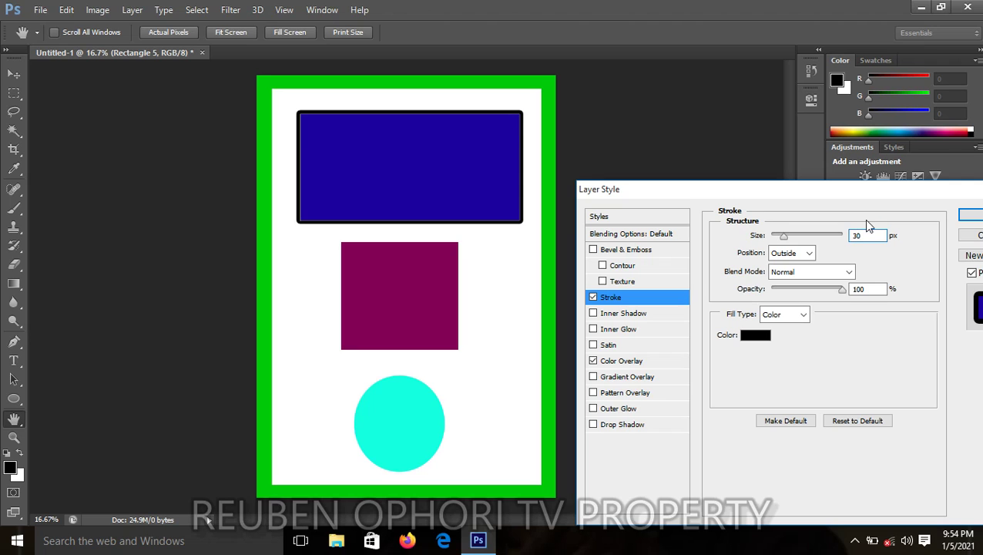
click(976, 215)
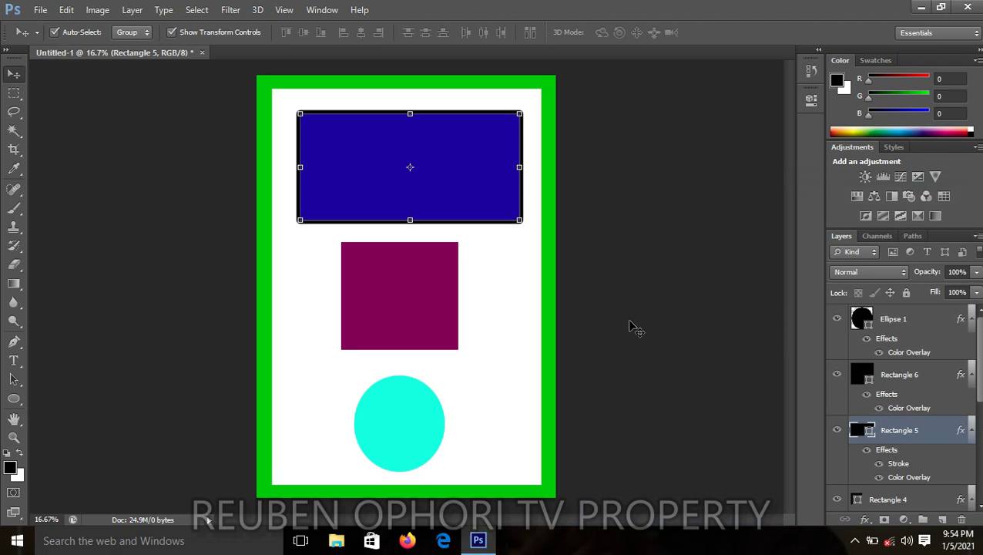
click(630, 327)
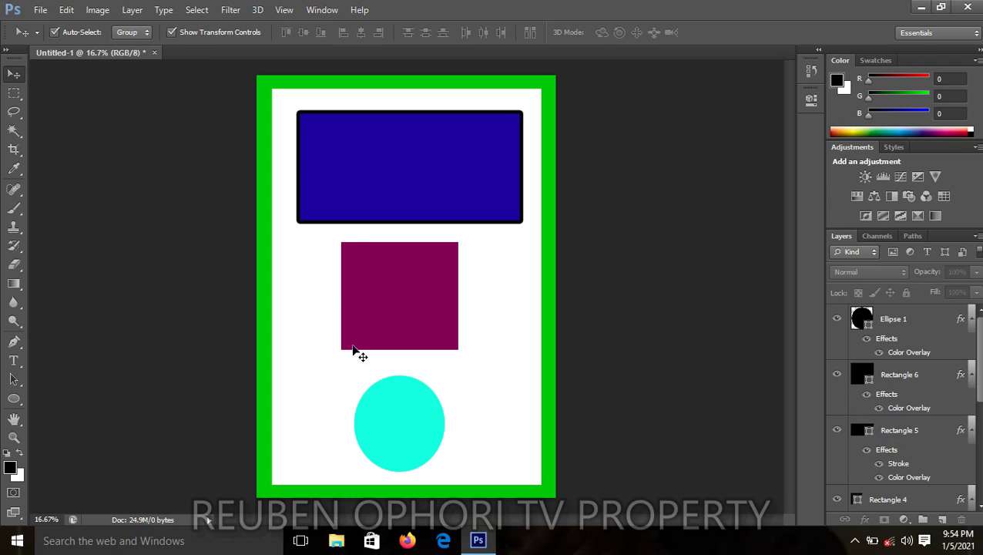
Step: Give the purple rectangle a 30 px black Stroke positioned outside, then deselect it
click(409, 305)
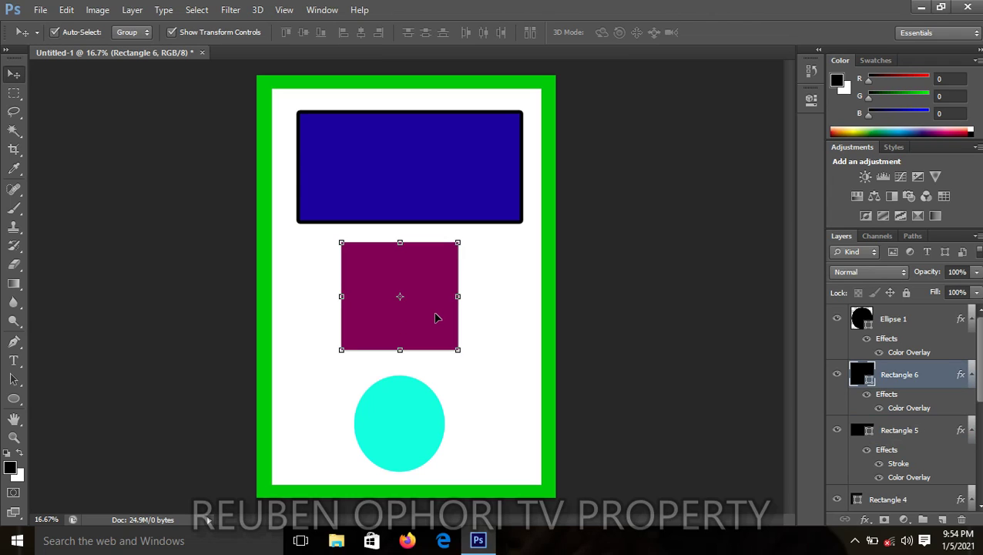
click(865, 520)
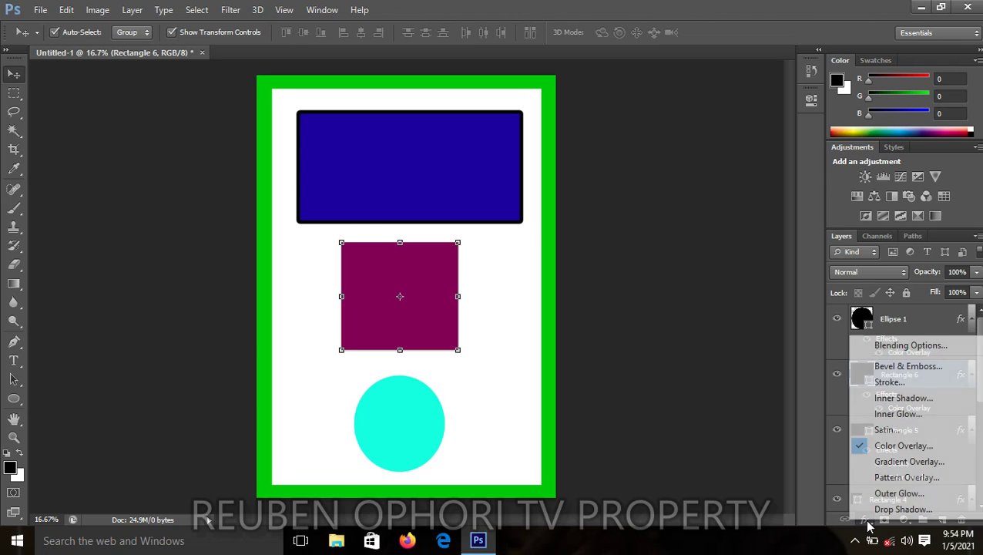
click(890, 383)
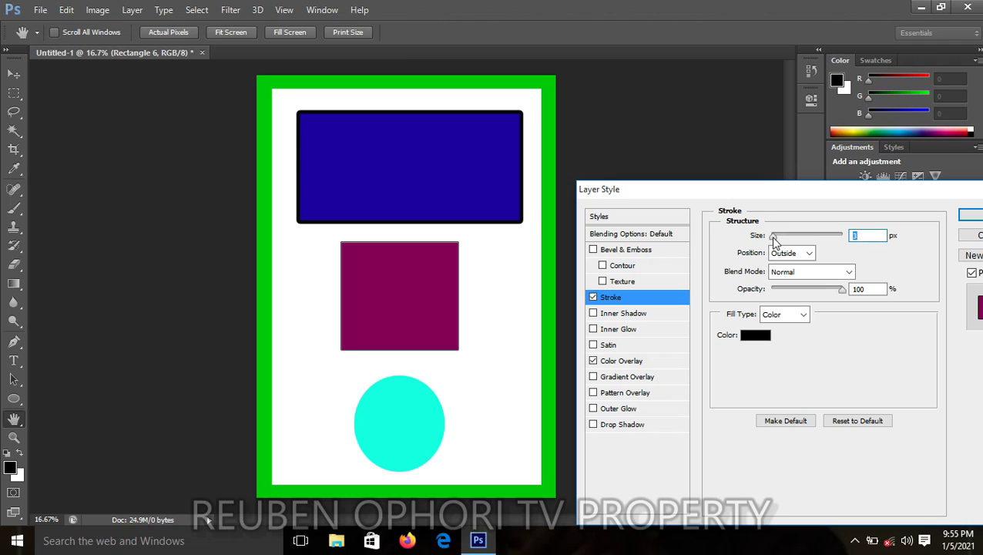
drag(774, 239, 786, 241)
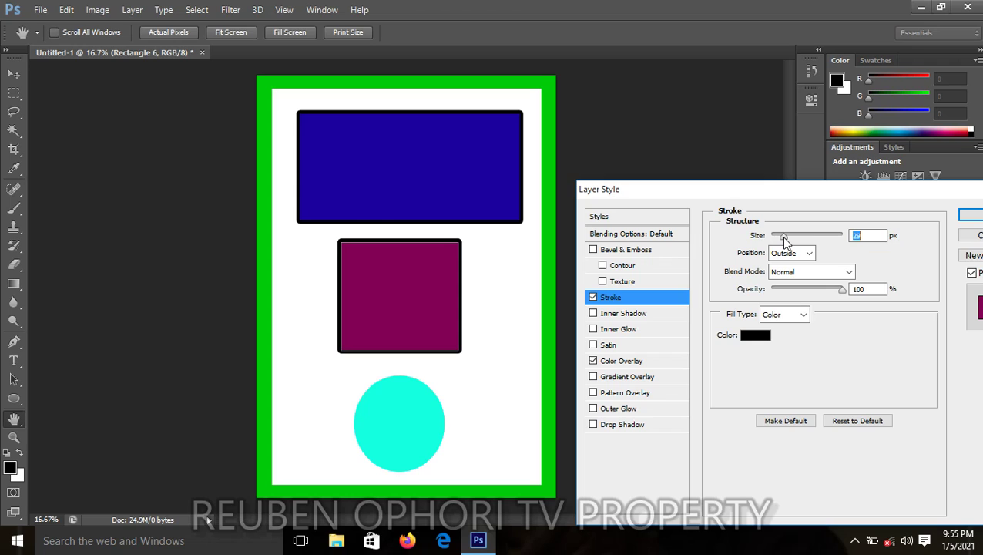
drag(786, 241, 788, 242)
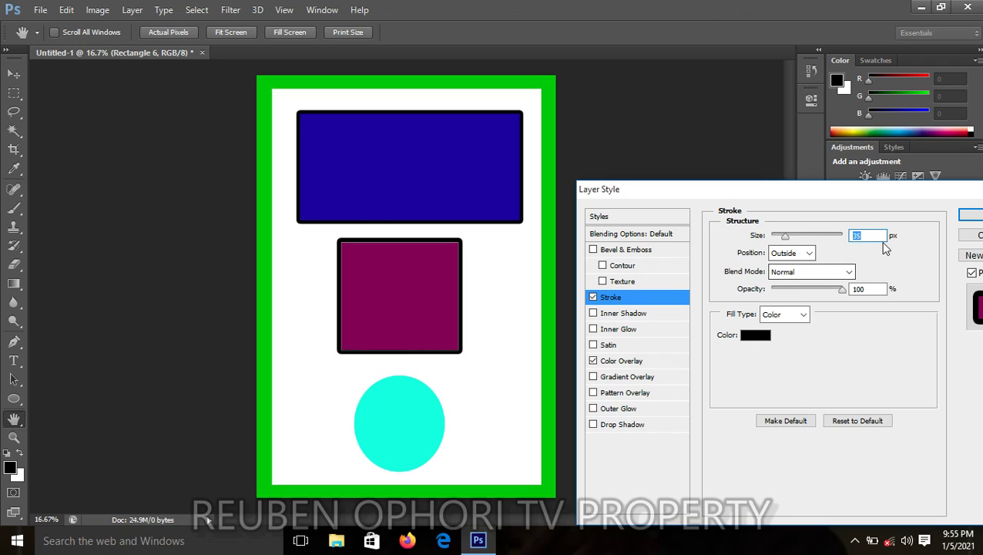
click(870, 237)
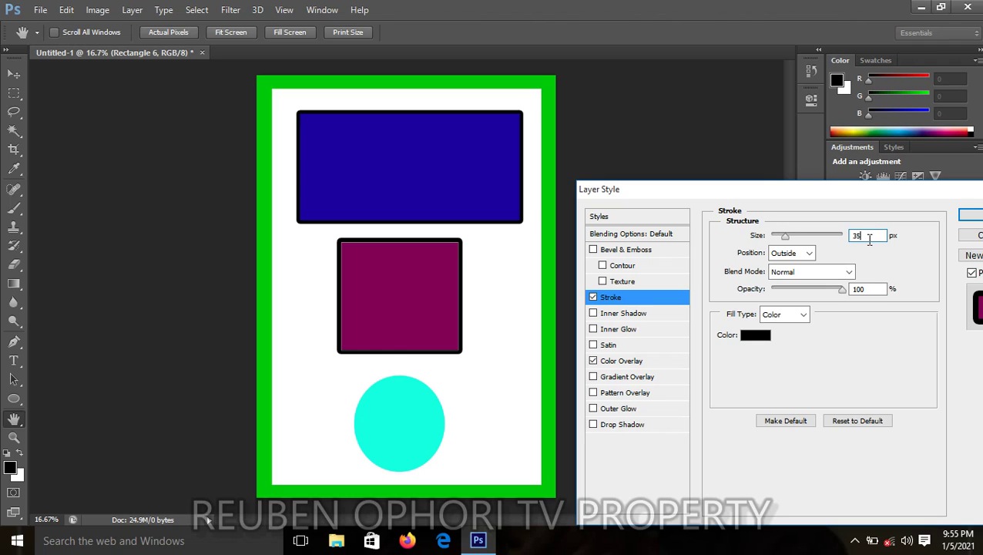
key(BackSpace)
key(BackSpace)
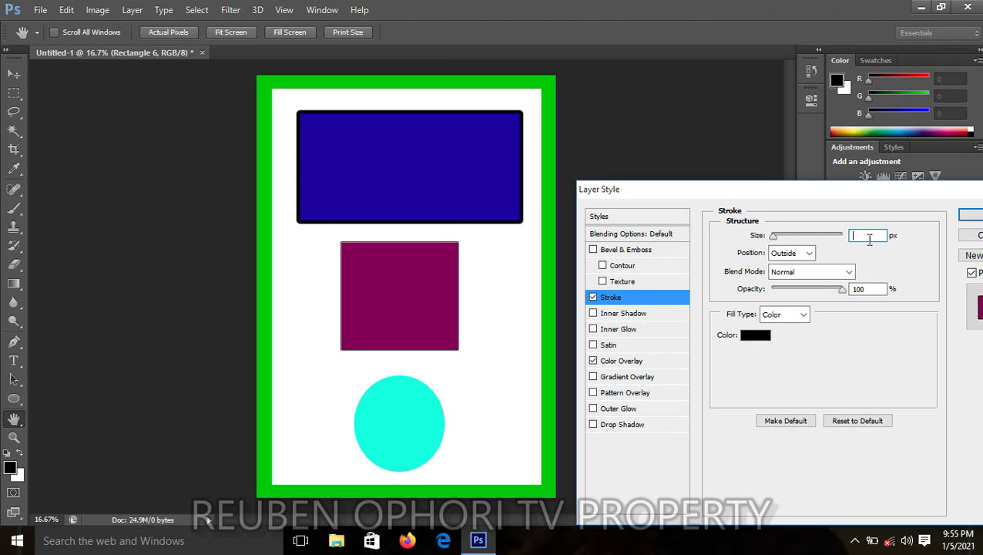
text(30)
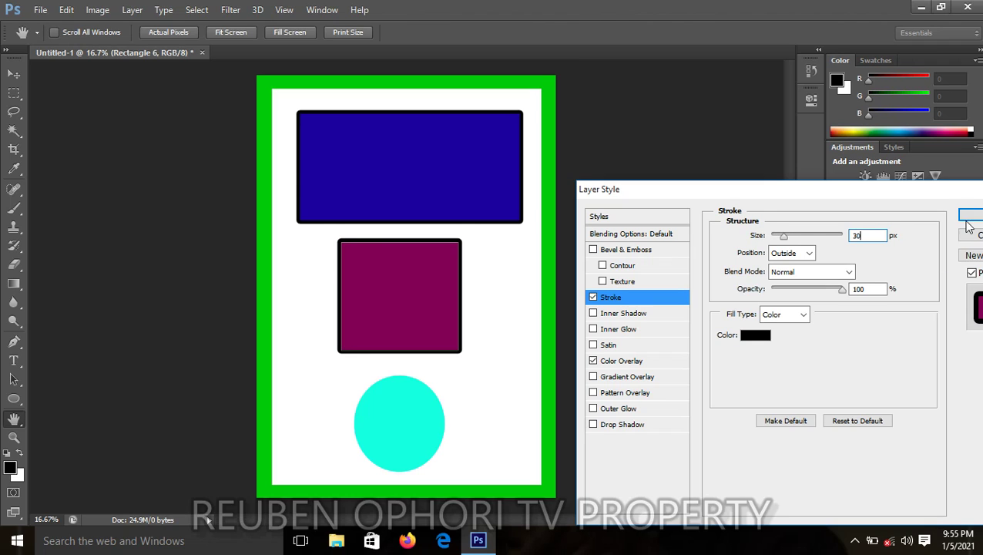
click(967, 214)
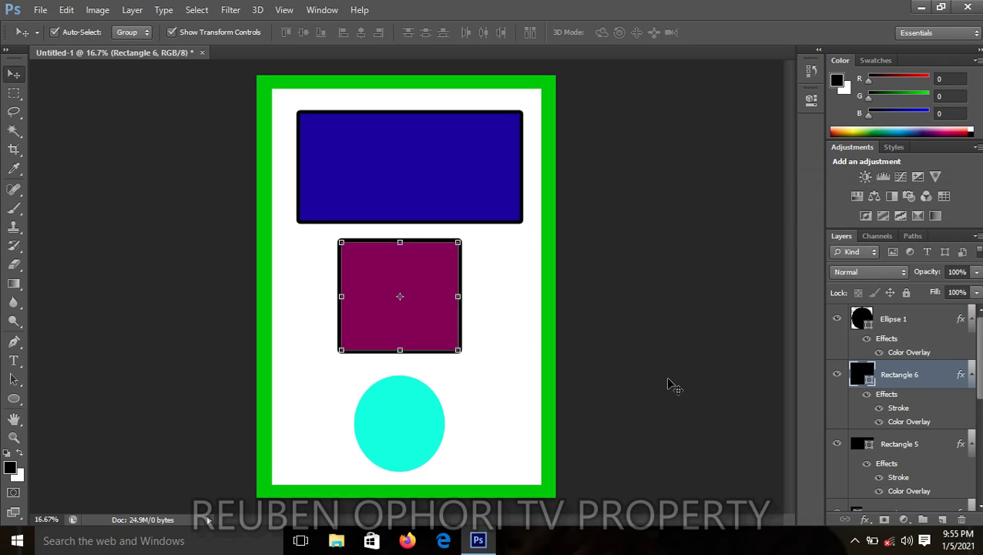
click(669, 385)
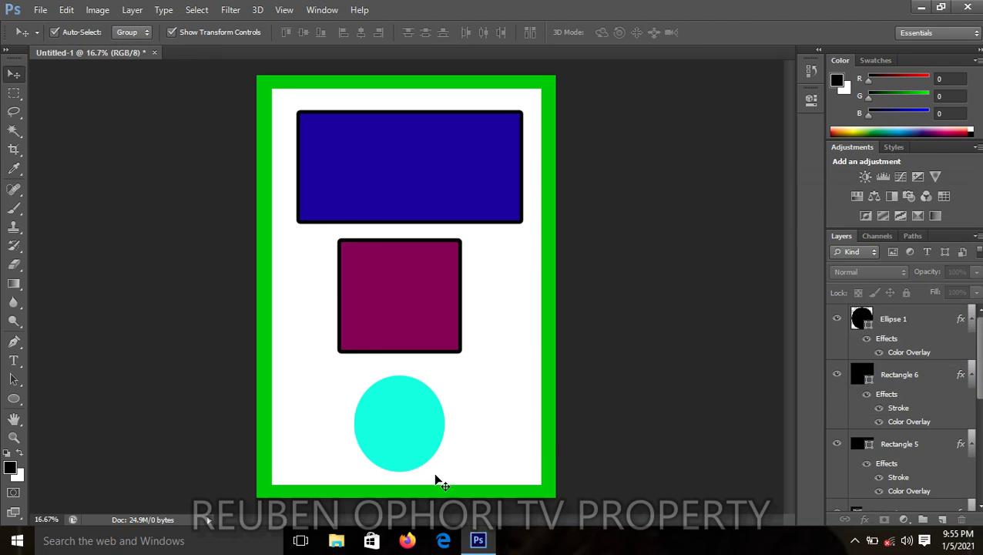
Step: Add a Stroke to the turquoise ellipse and set its colour to purple 911e9b
click(421, 427)
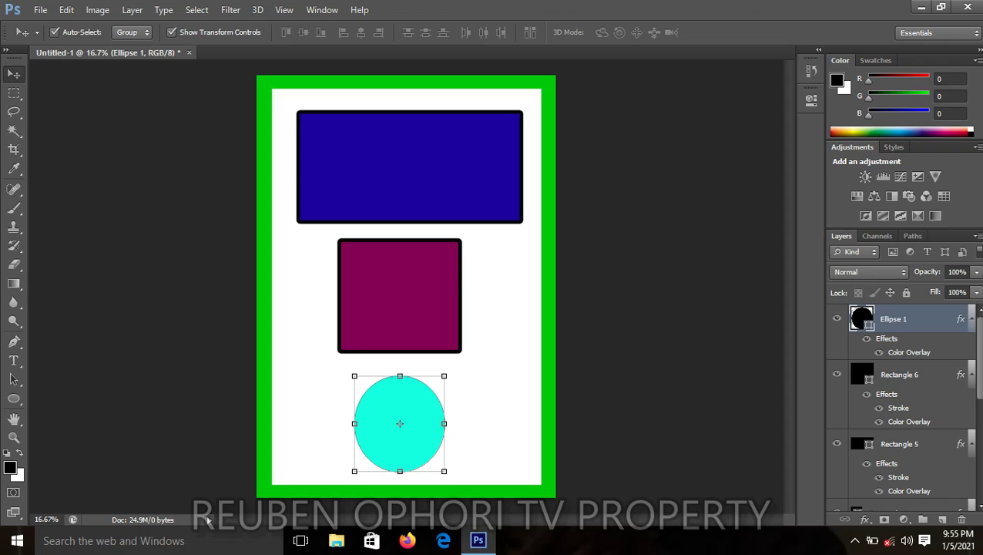
click(865, 523)
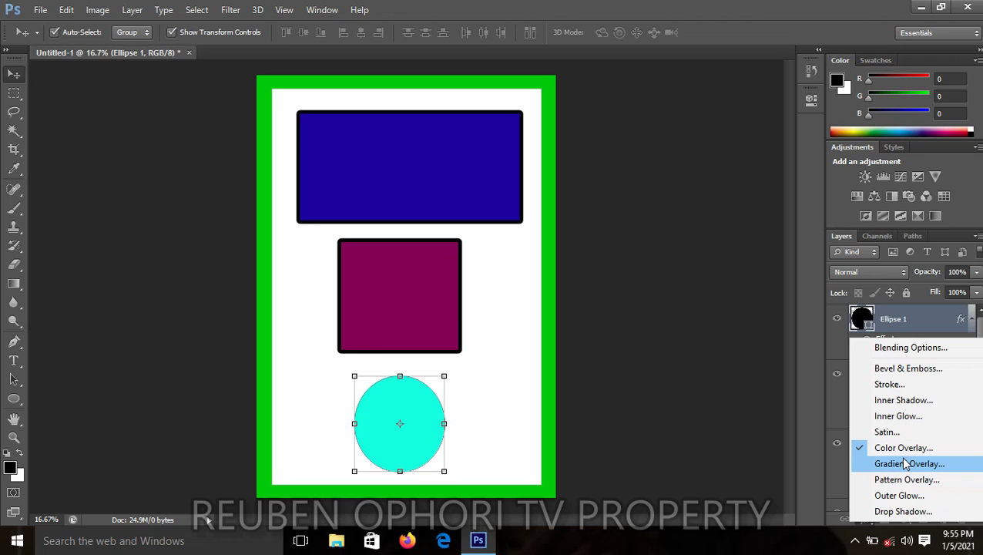
key(Escape)
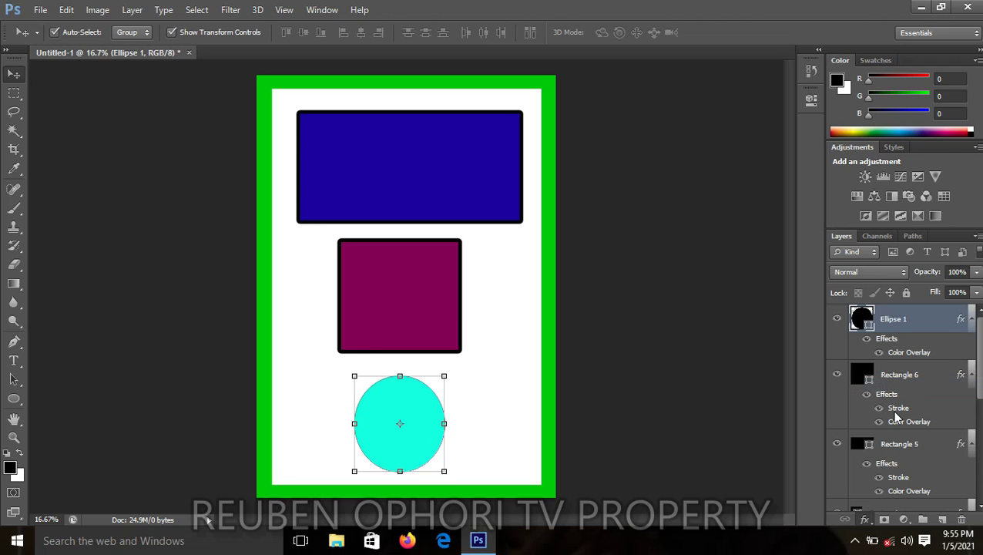
key(h)
double_click(893, 416)
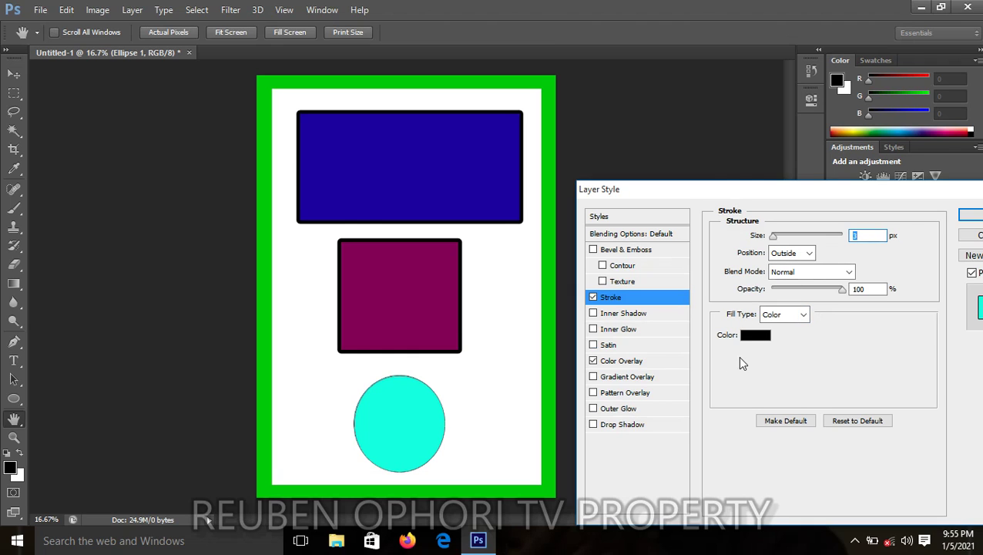
click(761, 341)
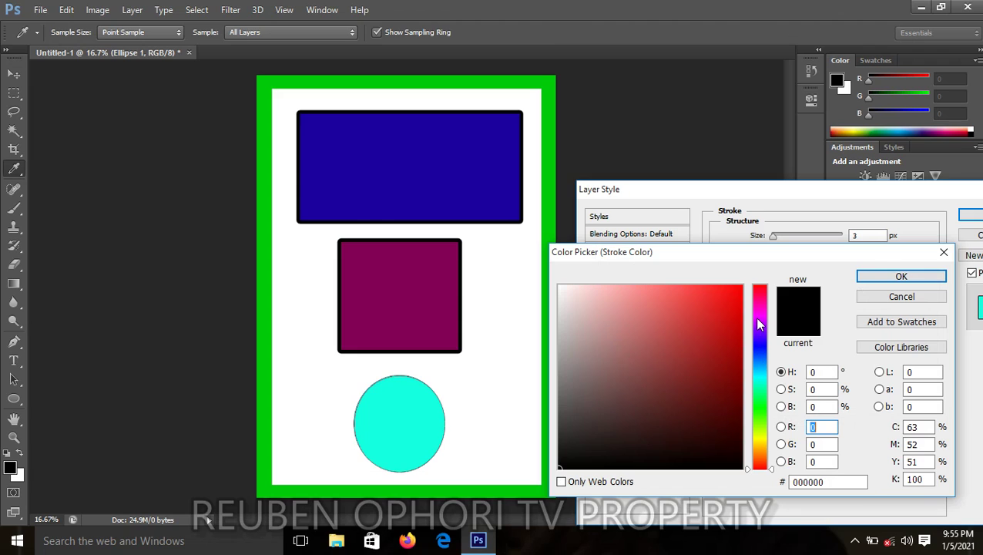
click(759, 318)
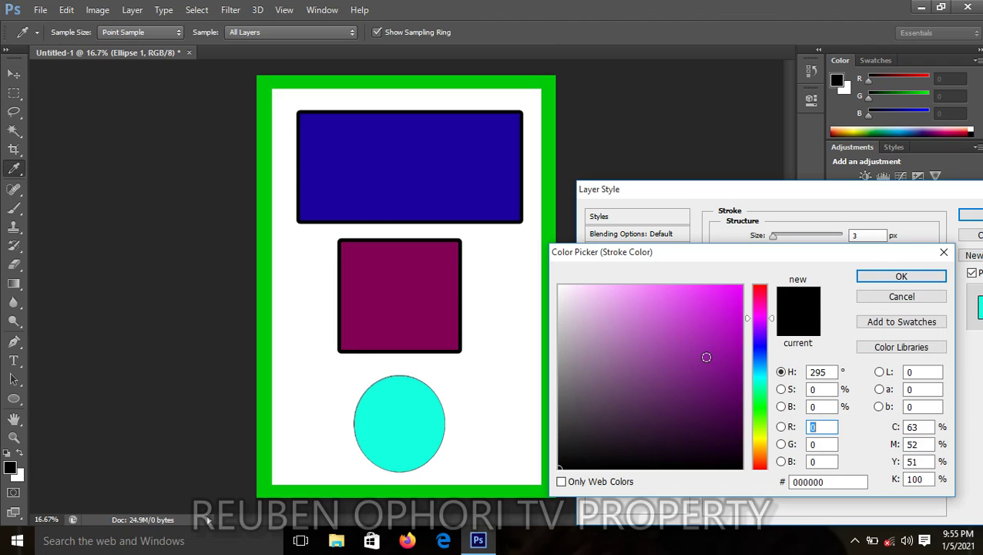
click(706, 356)
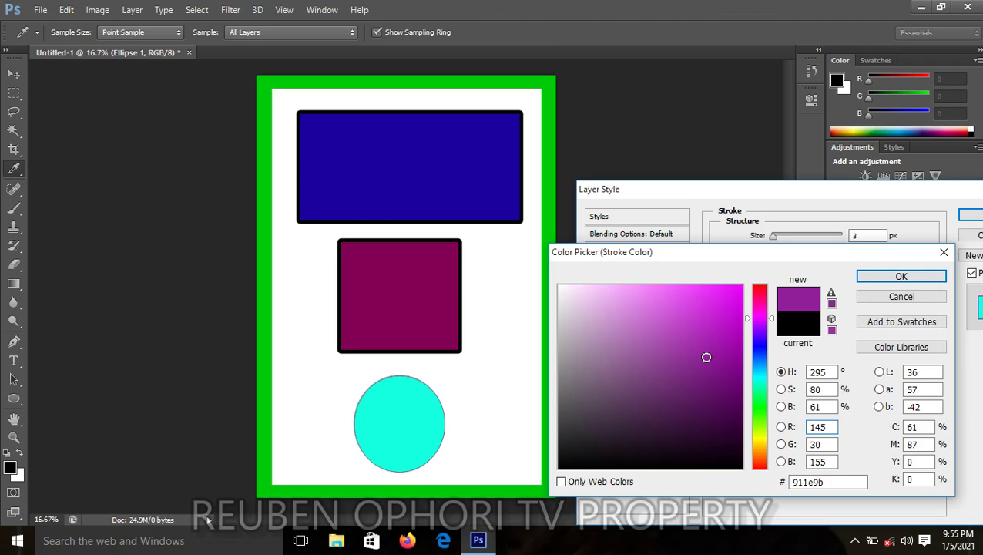
click(903, 275)
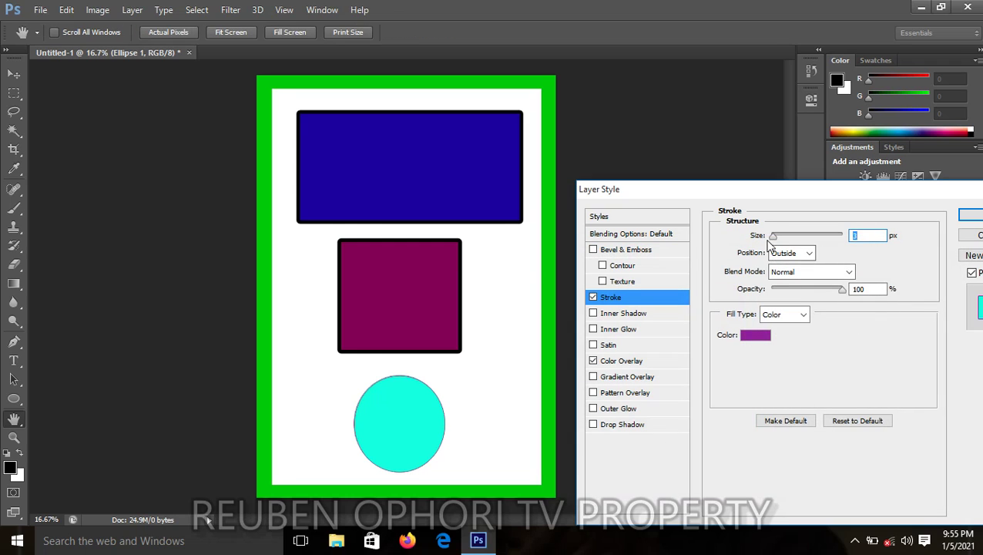
Step: Set the ellipse's stroke size to 30 px, apply the style and deselect the shape
drag(773, 239, 787, 236)
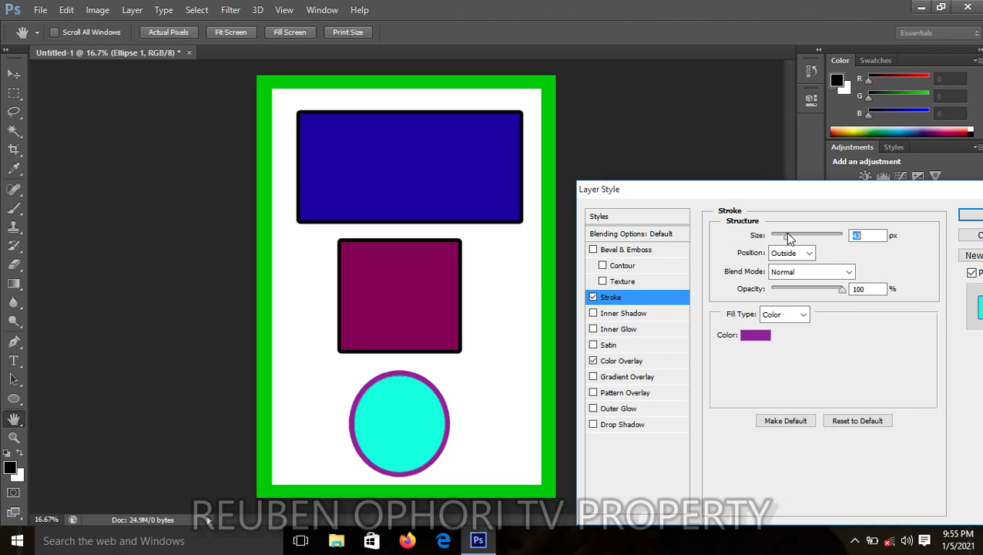
click(873, 238)
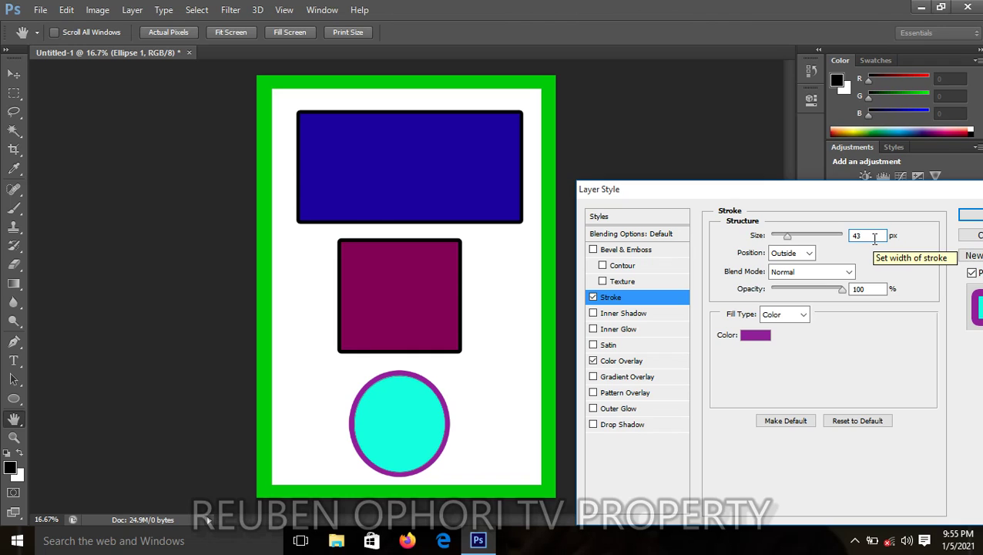
key(BackSpace)
key(BackSpace)
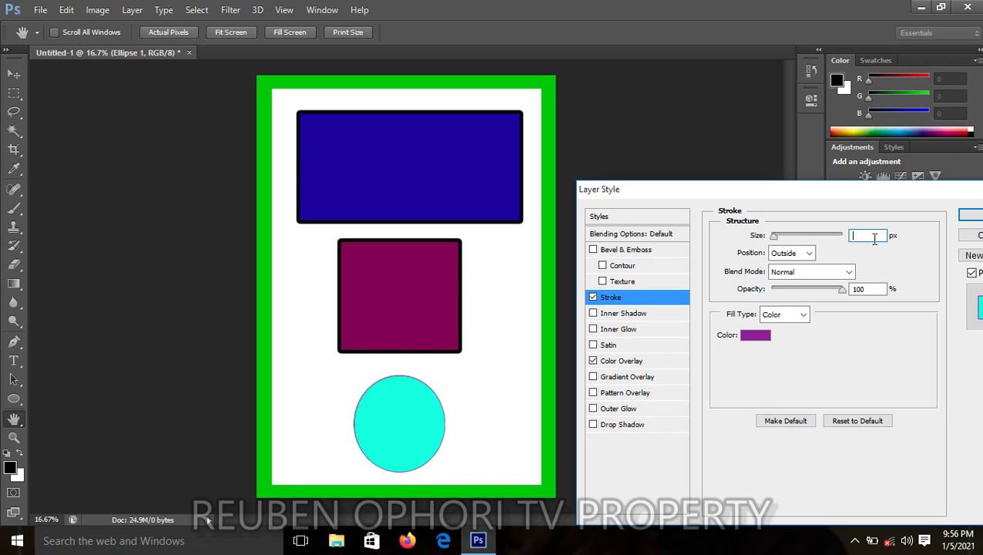
text(30)
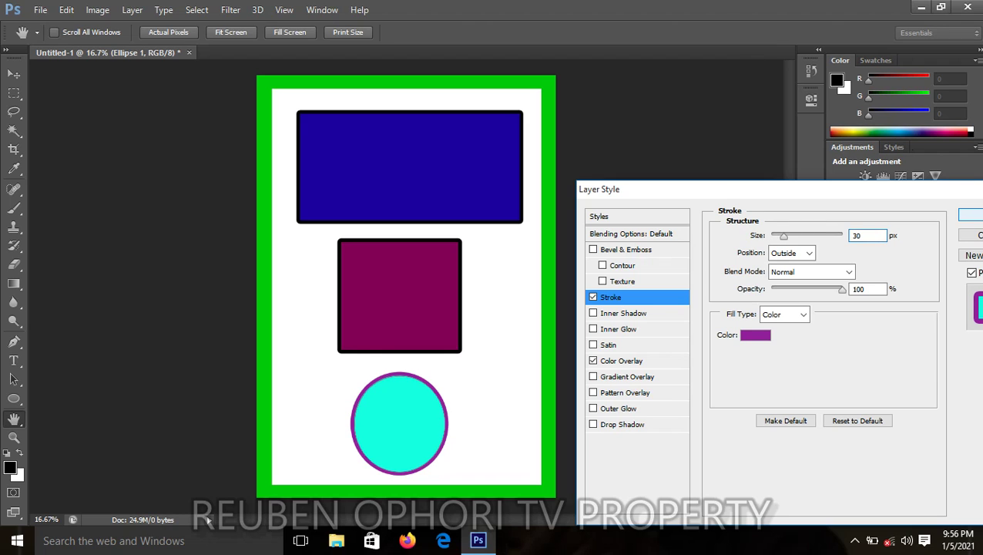
key(Return)
click(736, 289)
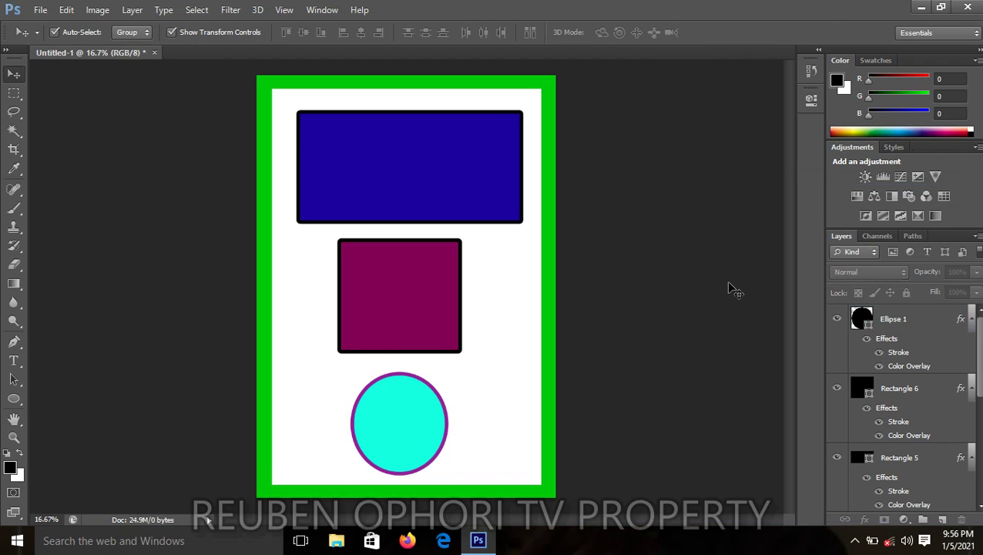